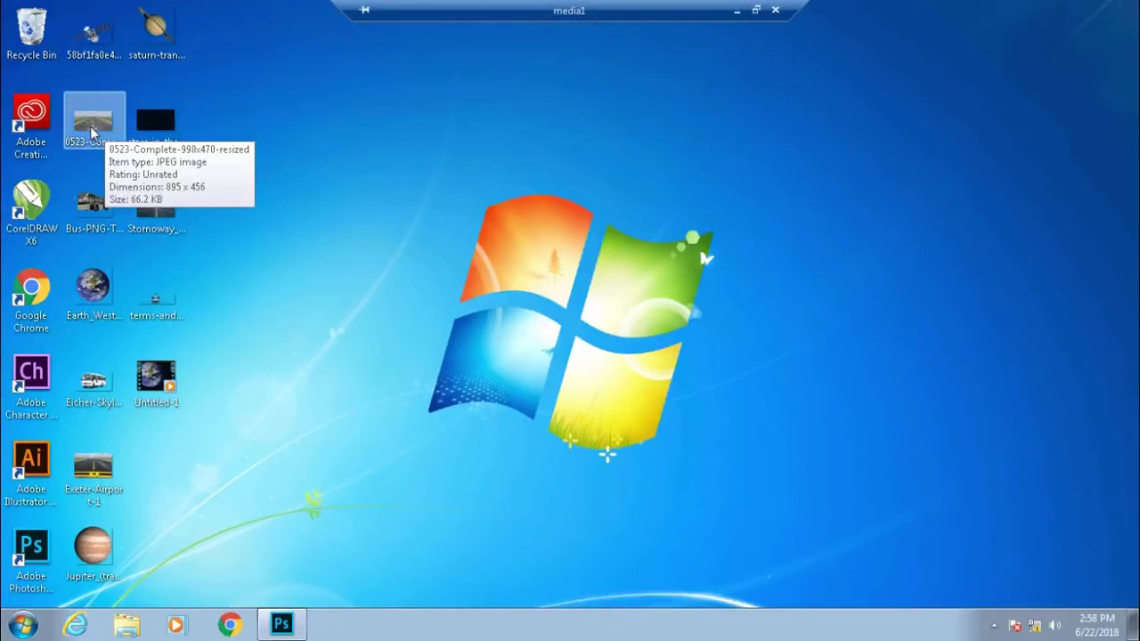
Open the runway photo 0523-Complete-990x470-resized.jpg in Photoshop by dropping it on the taskbar button.
{"action": "mouse_move", "coordinate": [92, 132]}
{"action": "left_mouse_down"}
{"action": "mouse_move", "coordinate": [310, 570]}
{"action": "mouse_move", "coordinate": [368, 326]}
{"action": "left_mouse_up"}
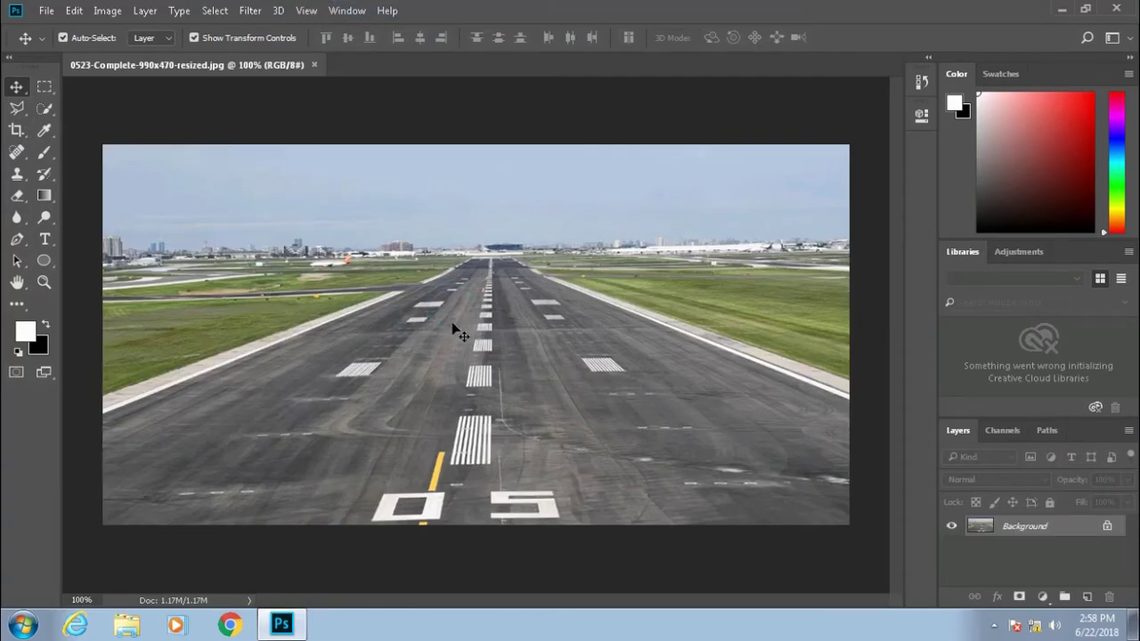
{"action": "left_click", "coordinate": [1062, 10]}
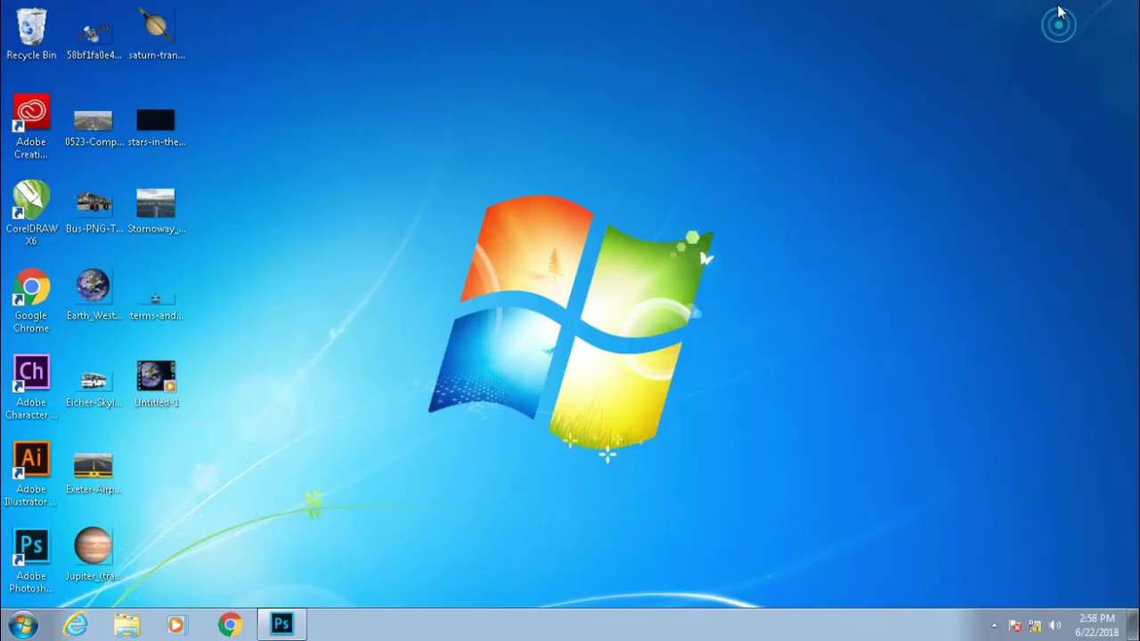
{"action": "left_click_drag", "start_coordinate": [147, 303], "coordinate": [395, 404]}
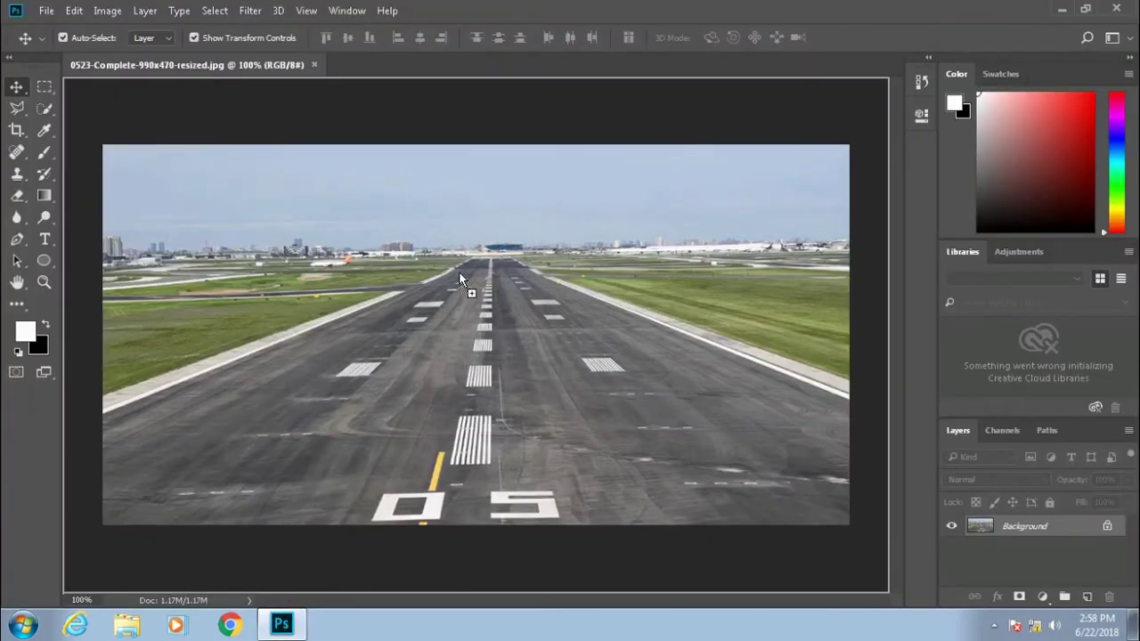
{"action": "left_click_drag", "start_coordinate": [460, 279], "coordinate": [463, 268]}
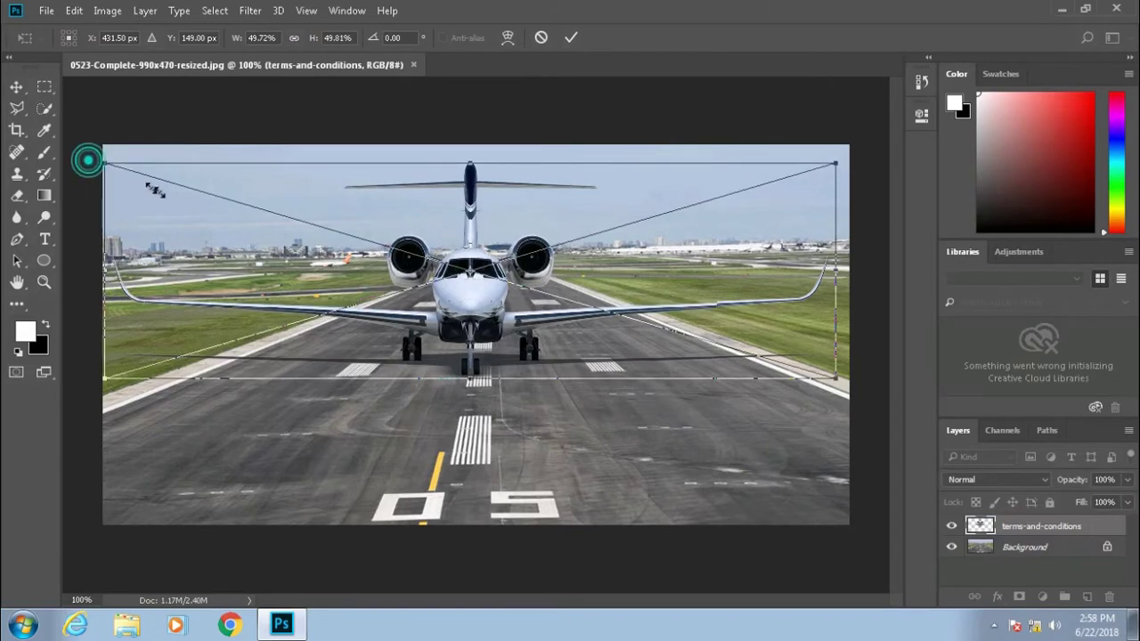
{"action": "left_click_drag", "start_coordinate": [89, 158], "coordinate": [401, 252]}
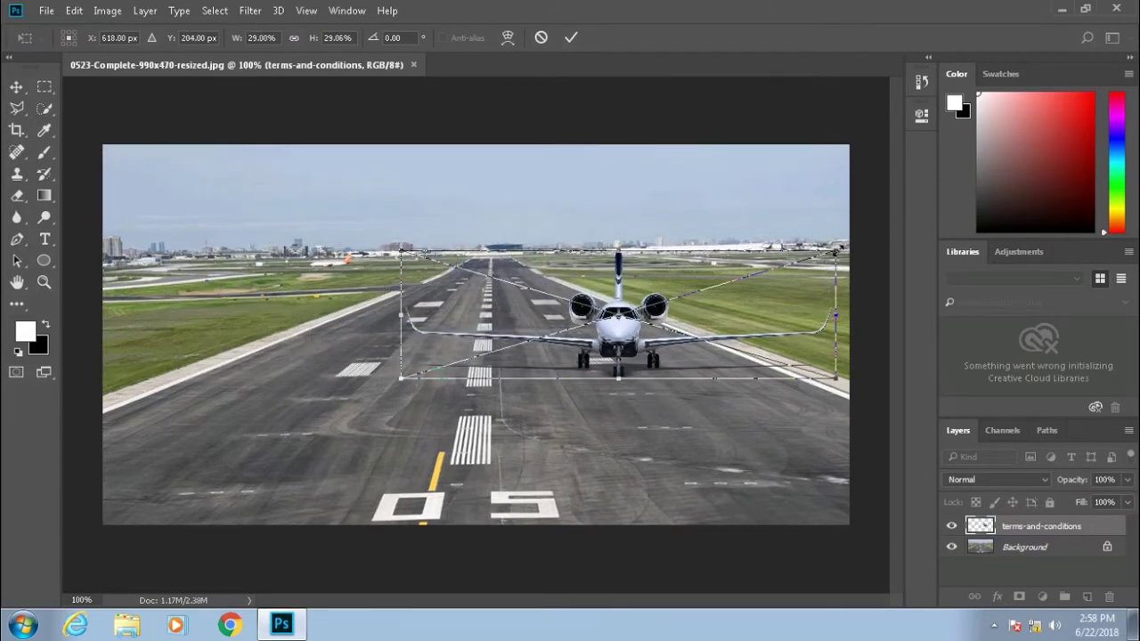
{"action": "left_click_drag", "start_coordinate": [835, 253], "coordinate": [563, 325]}
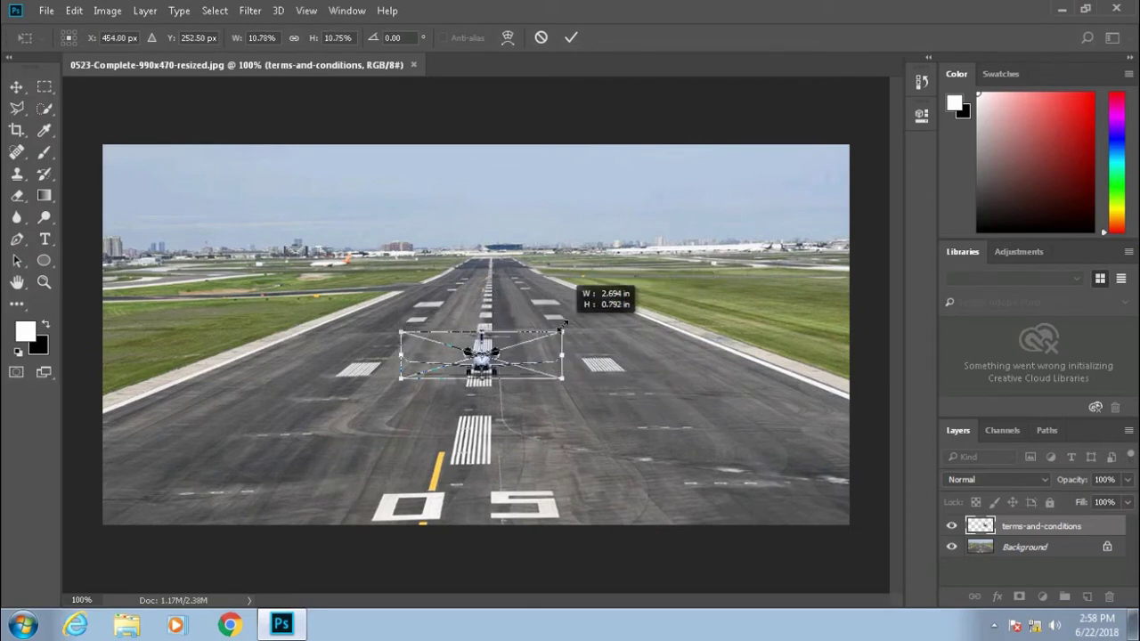
{"action": "key", "text": "ctrl+z"}
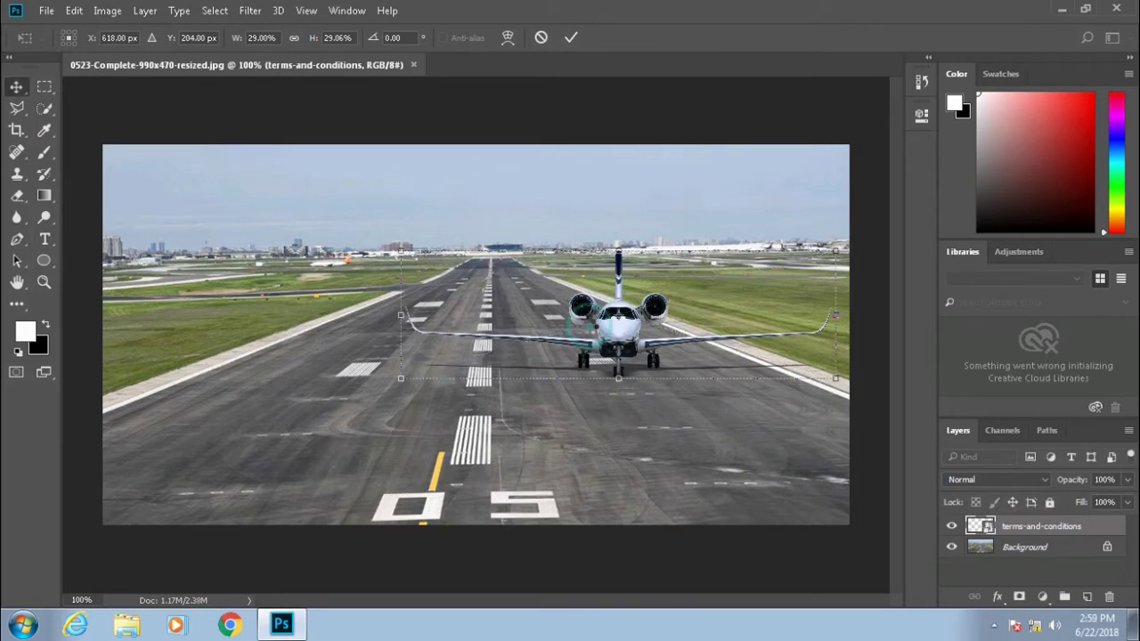
{"action": "key", "text": "Return"}
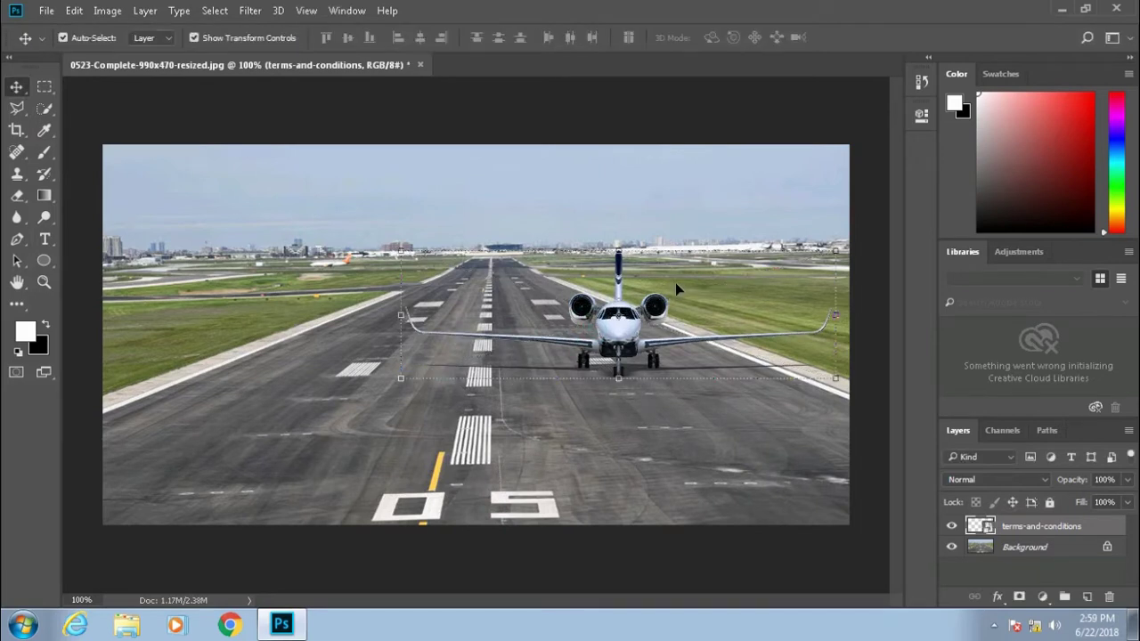
{"action": "left_click", "coordinate": [675, 282]}
{"action": "left_click", "coordinate": [641, 327]}
{"action": "key", "text": "Delete"}
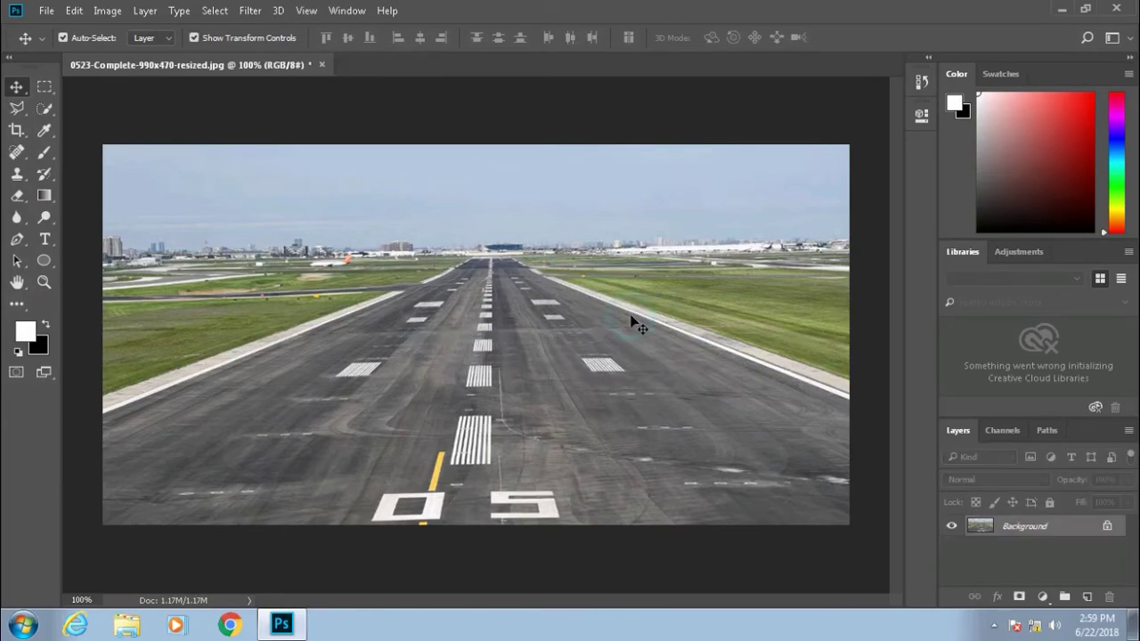
{"action": "left_click", "coordinate": [1063, 10]}
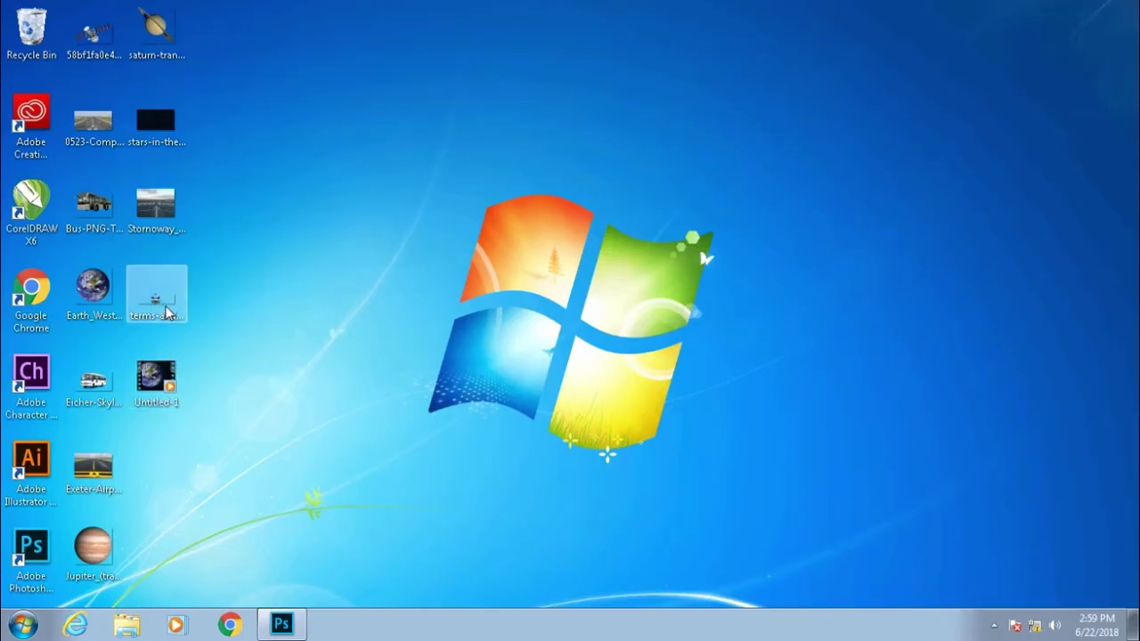
Place the plane image centred on the runway photo and convert its layer to a Smart Object.
{"action": "mouse_move", "coordinate": [158, 301]}
{"action": "left_mouse_down"}
{"action": "mouse_move", "coordinate": [263, 617]}
{"action": "mouse_move", "coordinate": [426, 329]}
{"action": "mouse_move", "coordinate": [475, 307]}
{"action": "mouse_move", "coordinate": [471, 297]}
{"action": "left_mouse_up"}
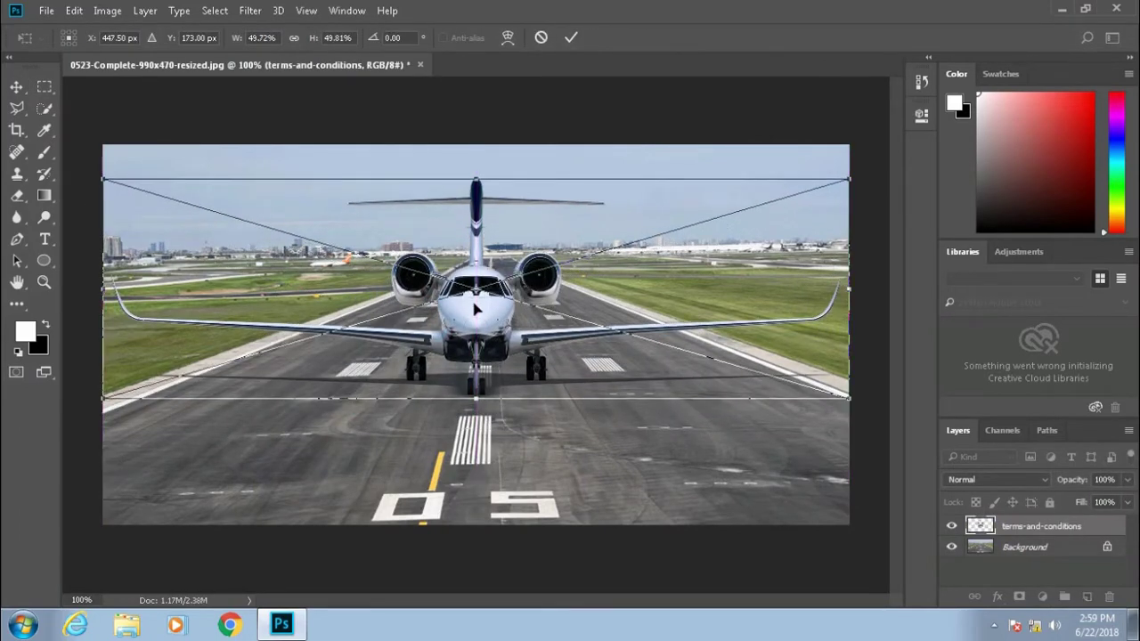
{"action": "key", "text": "Return"}
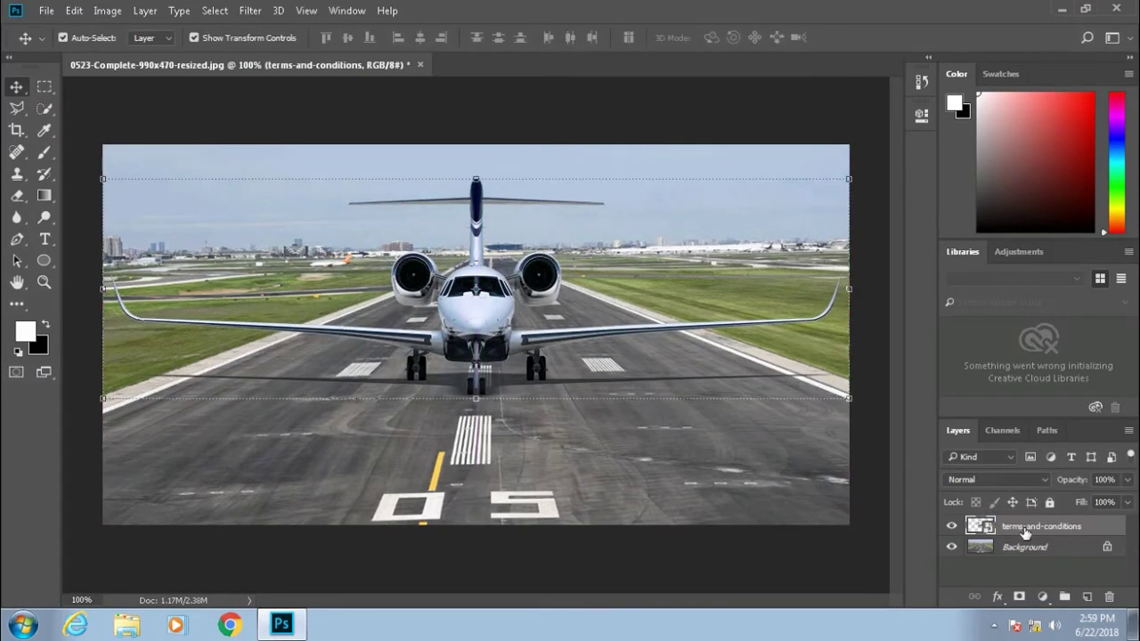
{"action": "right_click", "coordinate": [1024, 532]}
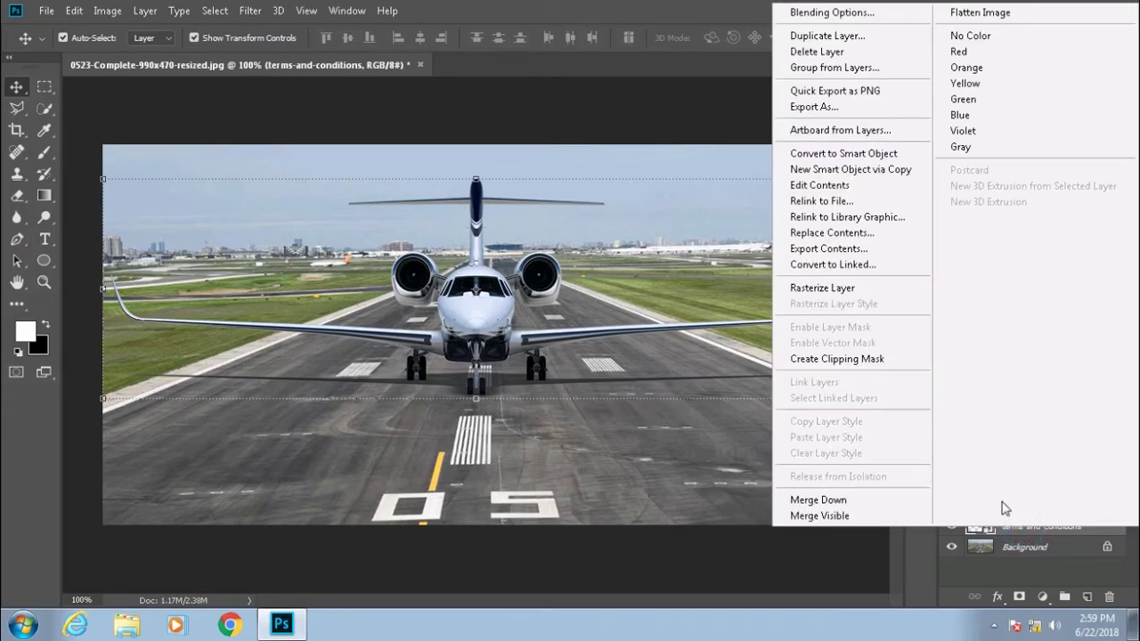
{"action": "left_click", "coordinate": [872, 155]}
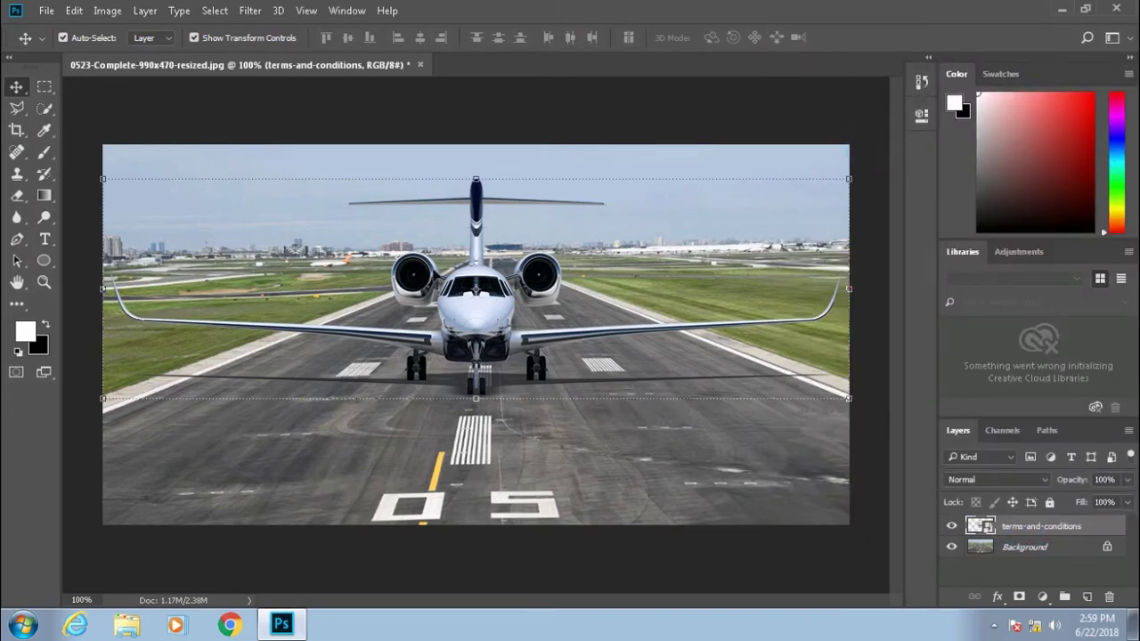
Free Transform the plane down to about 23.13% and set it on the runway horizon.
{"action": "key", "text": "ctrl+t"}
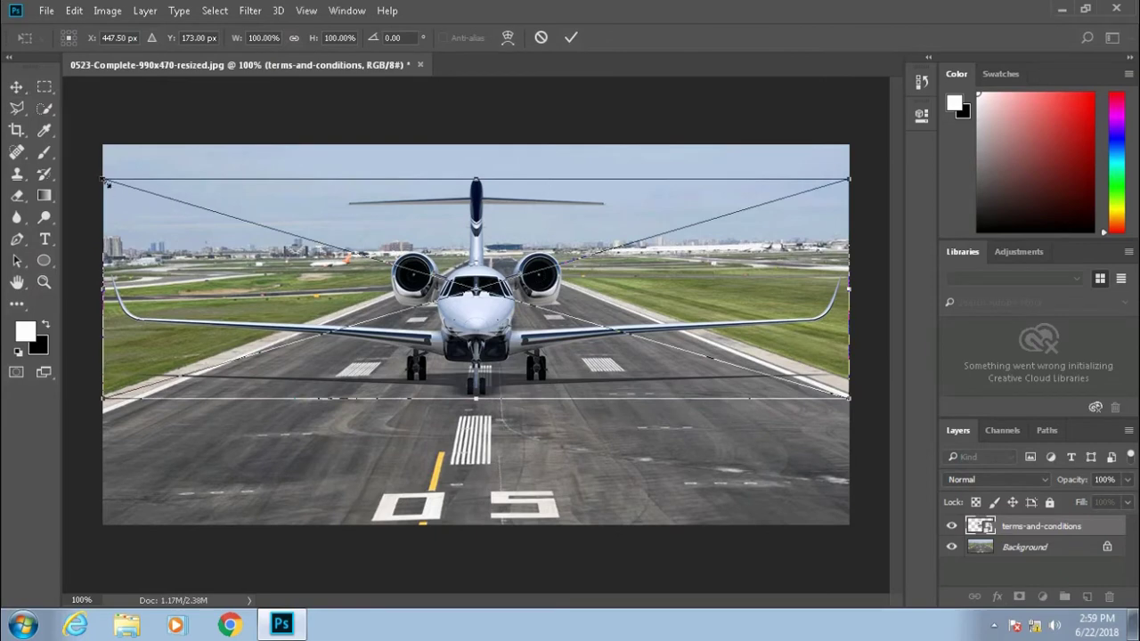
{"action": "mouse_move", "coordinate": [103, 181]}
{"action": "left_mouse_down"}
{"action": "mouse_move", "coordinate": [299, 267]}
{"action": "mouse_move", "coordinate": [297, 238]}
{"action": "left_mouse_up"}
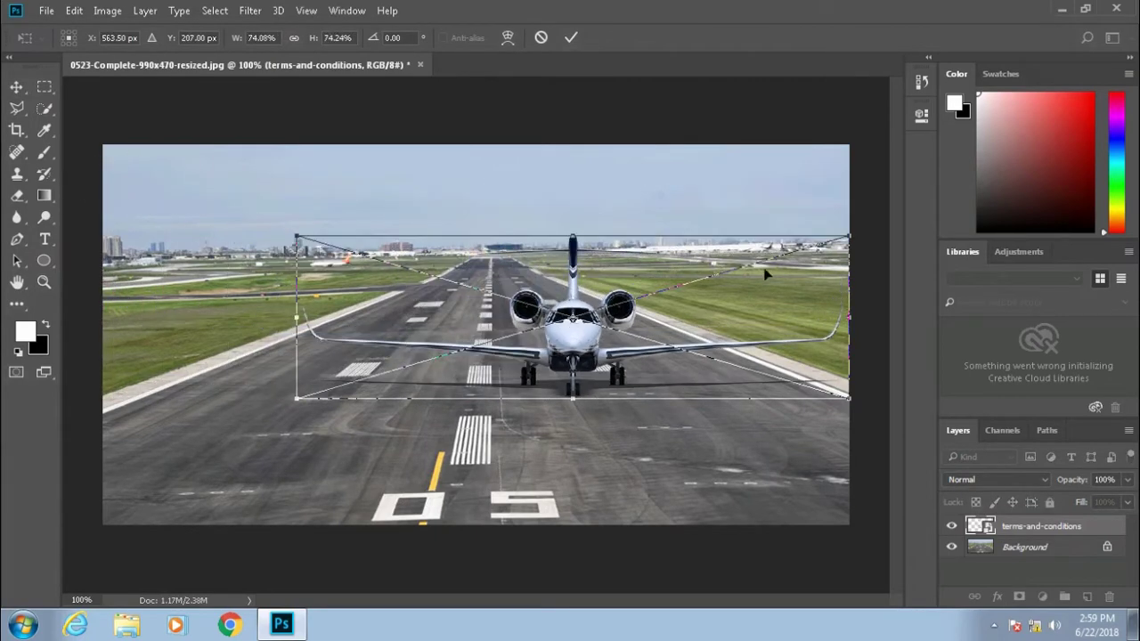
{"action": "left_click_drag", "start_coordinate": [841, 233], "coordinate": [659, 280]}
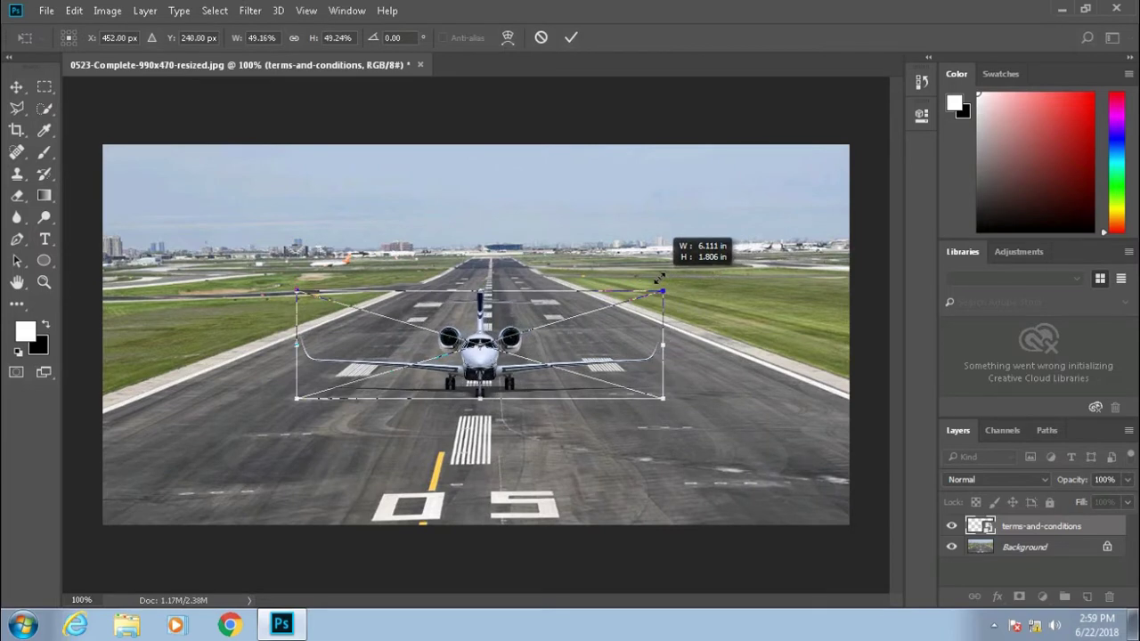
{"action": "left_click_drag", "start_coordinate": [296, 291], "coordinate": [361, 310]}
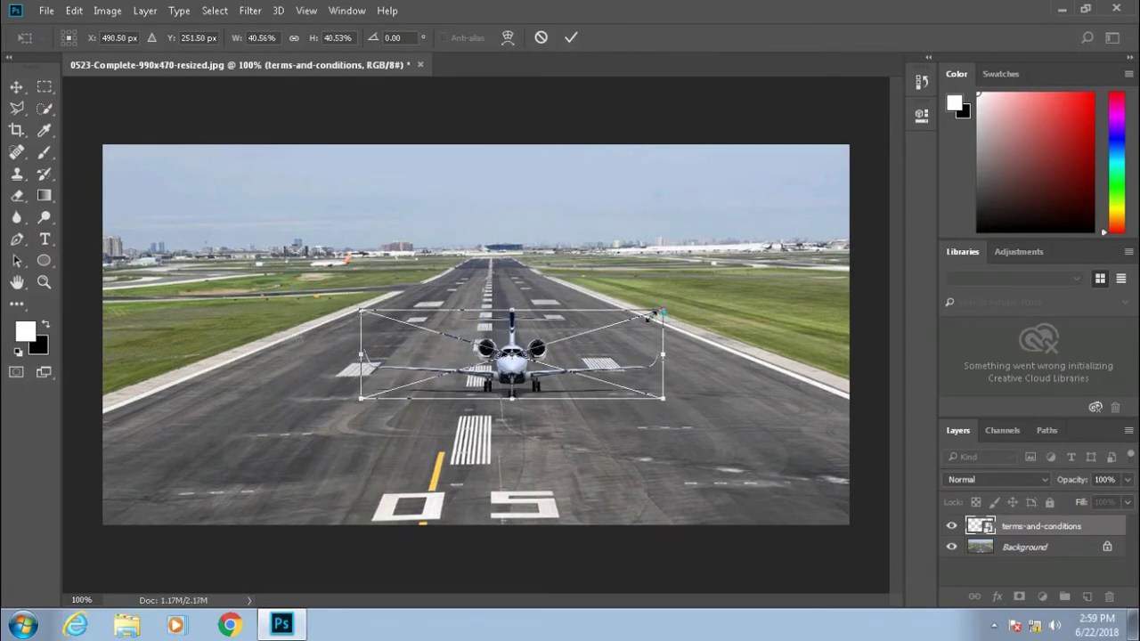
{"action": "left_click_drag", "start_coordinate": [661, 312], "coordinate": [605, 328]}
{"action": "left_click_drag", "start_coordinate": [490, 382], "coordinate": [501, 254]}
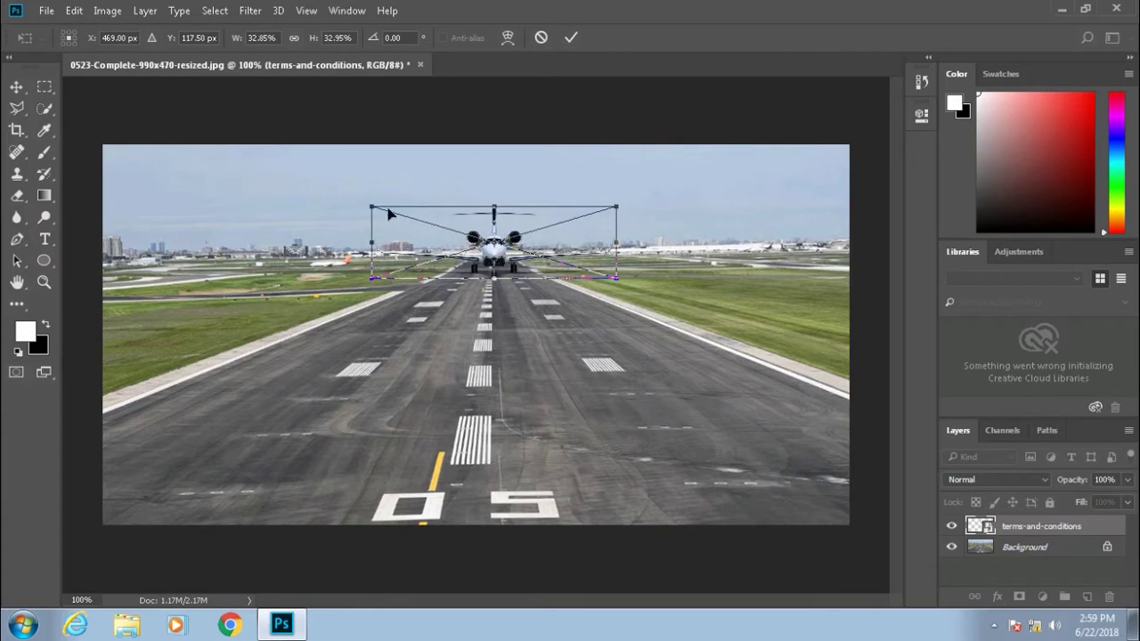
{"action": "left_click_drag", "start_coordinate": [371, 208], "coordinate": [392, 213]}
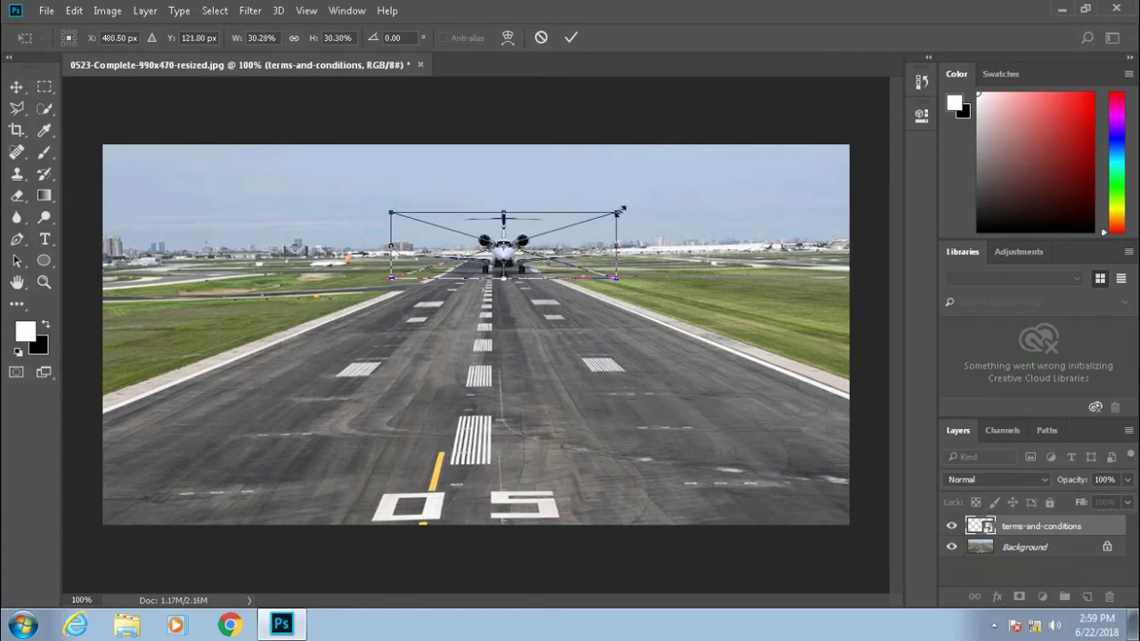
{"action": "left_click_drag", "start_coordinate": [621, 211], "coordinate": [585, 221]}
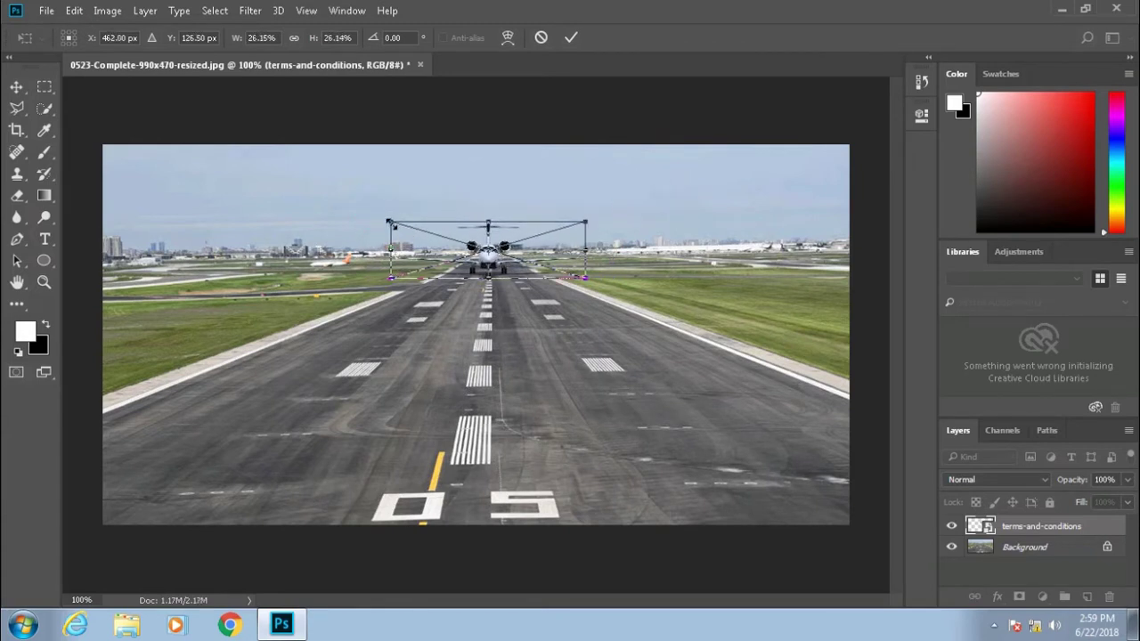
{"action": "left_click_drag", "start_coordinate": [388, 221], "coordinate": [403, 226]}
{"action": "left_click_drag", "start_coordinate": [586, 223], "coordinate": [577, 228]}
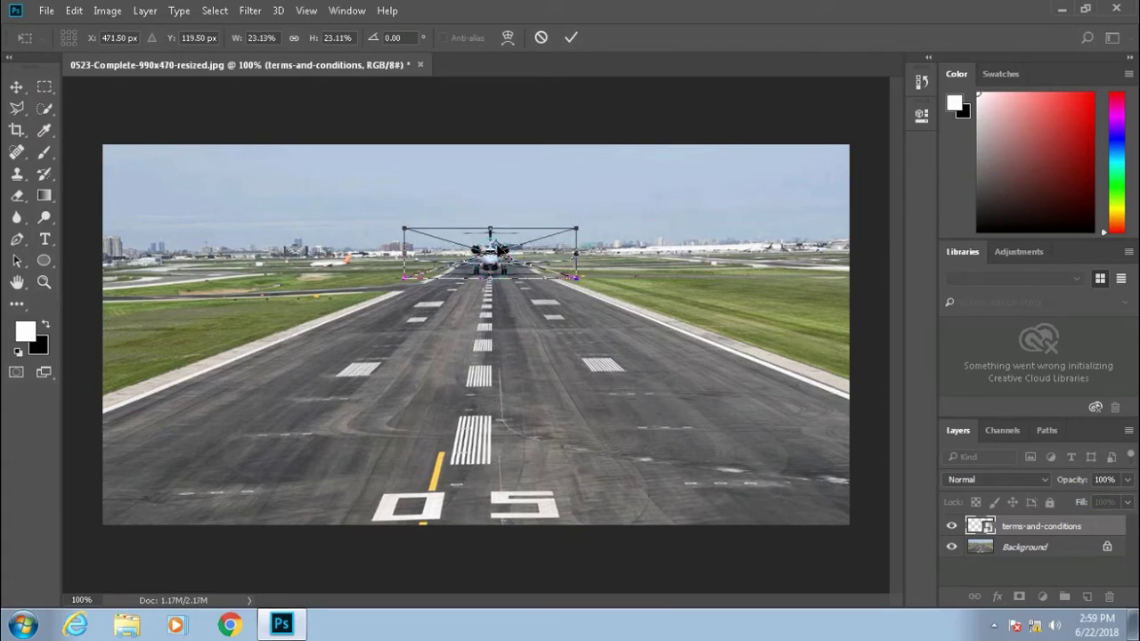
{"action": "key", "text": "Return"}
Nudge the plane slightly up and left to X 465.50 px, commit it, and reselect the layer.
{"action": "left_click", "coordinate": [508, 225]}
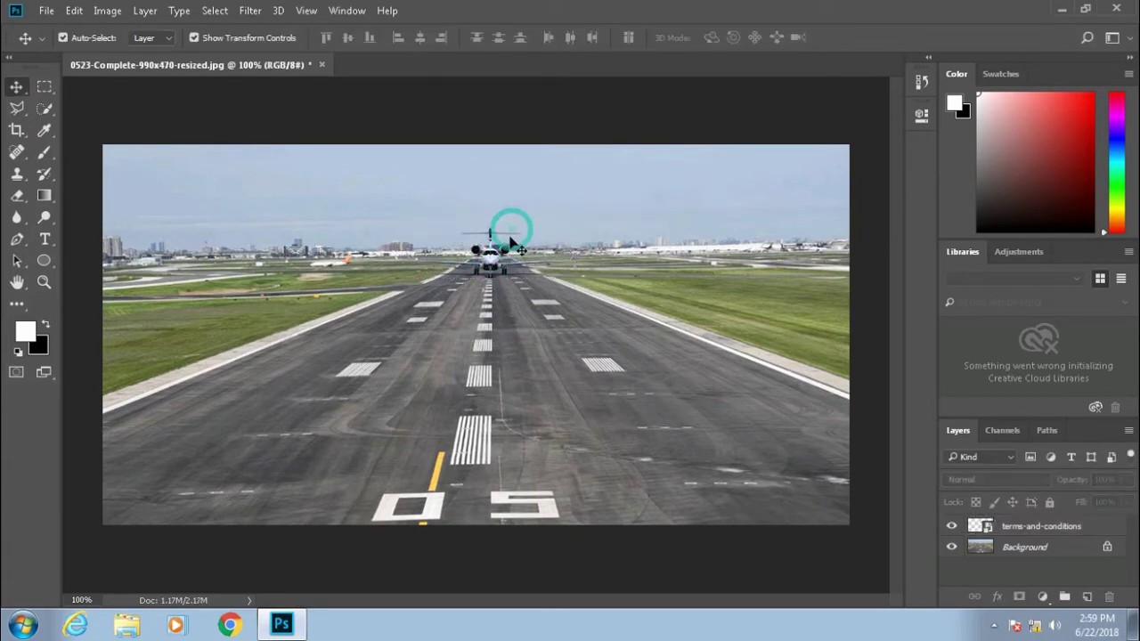
{"action": "left_click", "coordinate": [501, 247]}
{"action": "left_click", "coordinate": [501, 247]}
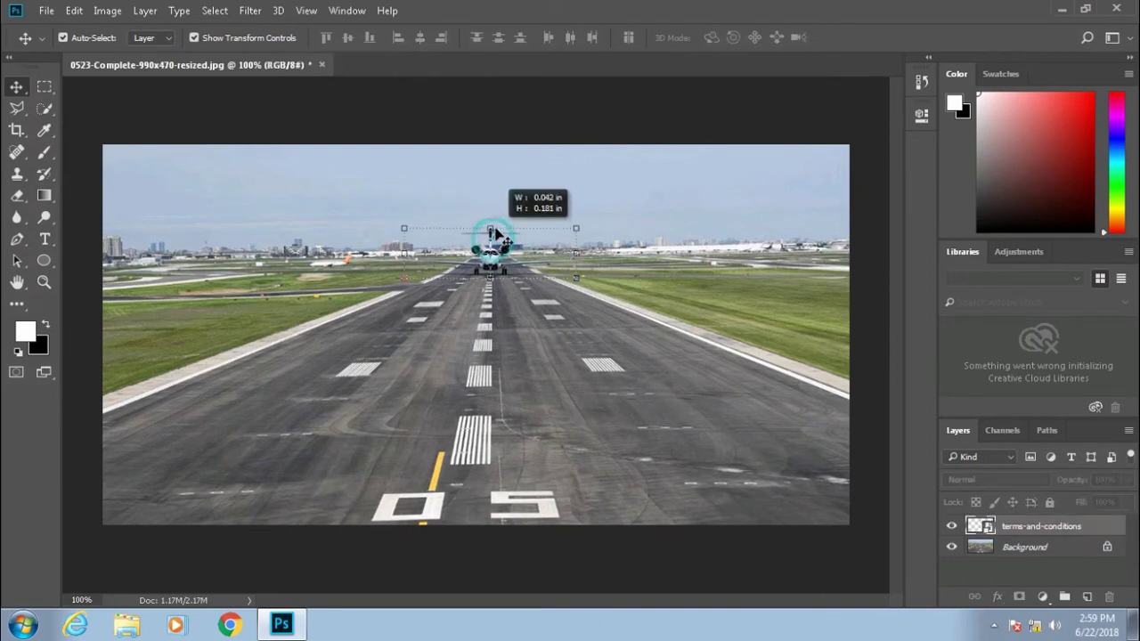
{"action": "mouse_move", "coordinate": [495, 248]}
{"action": "left_mouse_down"}
{"action": "mouse_move", "coordinate": [466, 247]}
{"action": "mouse_move", "coordinate": [519, 248]}
{"action": "left_mouse_up"}
{"action": "key", "text": "ctrl+t"}
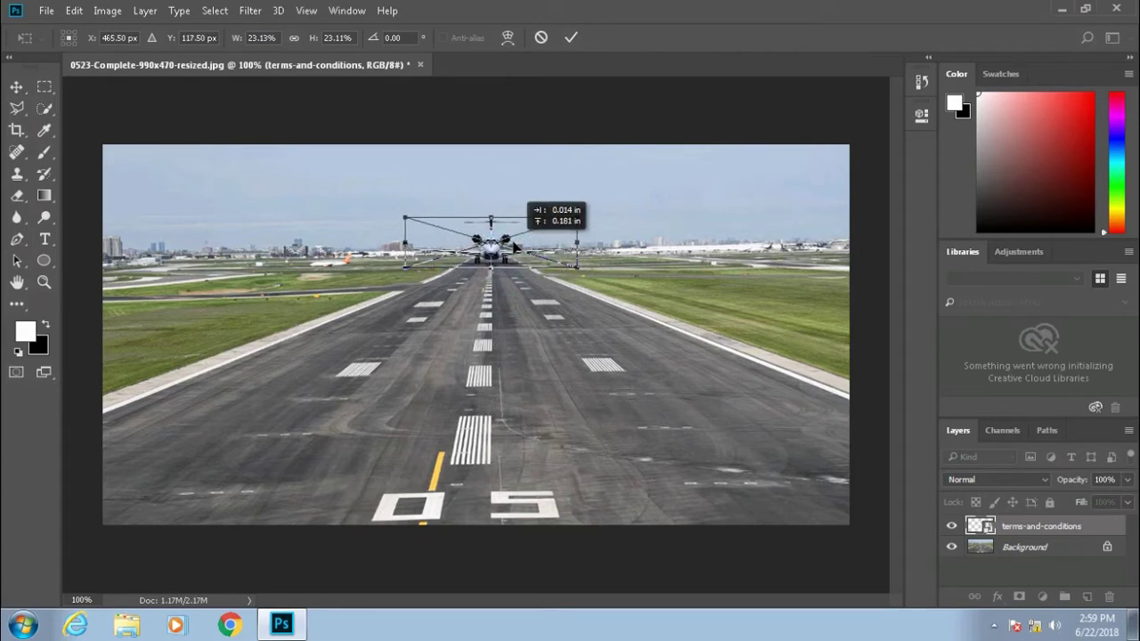
{"action": "left_click_drag", "start_coordinate": [519, 248], "coordinate": [514, 247]}
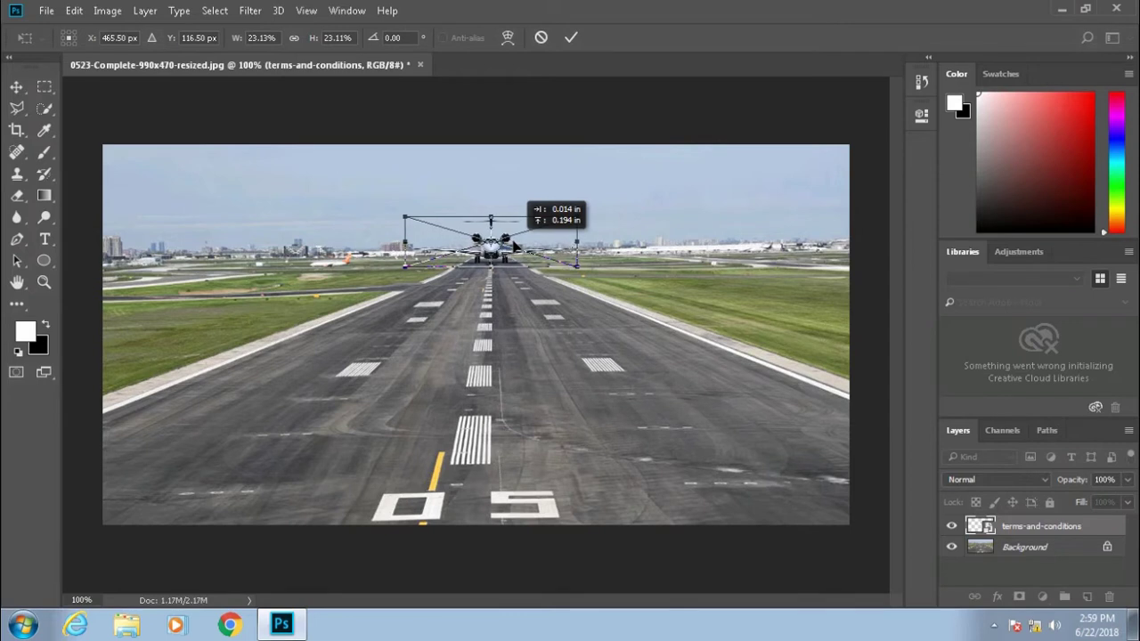
{"action": "left_click", "coordinate": [17, 86]}
{"action": "left_click", "coordinate": [483, 247]}
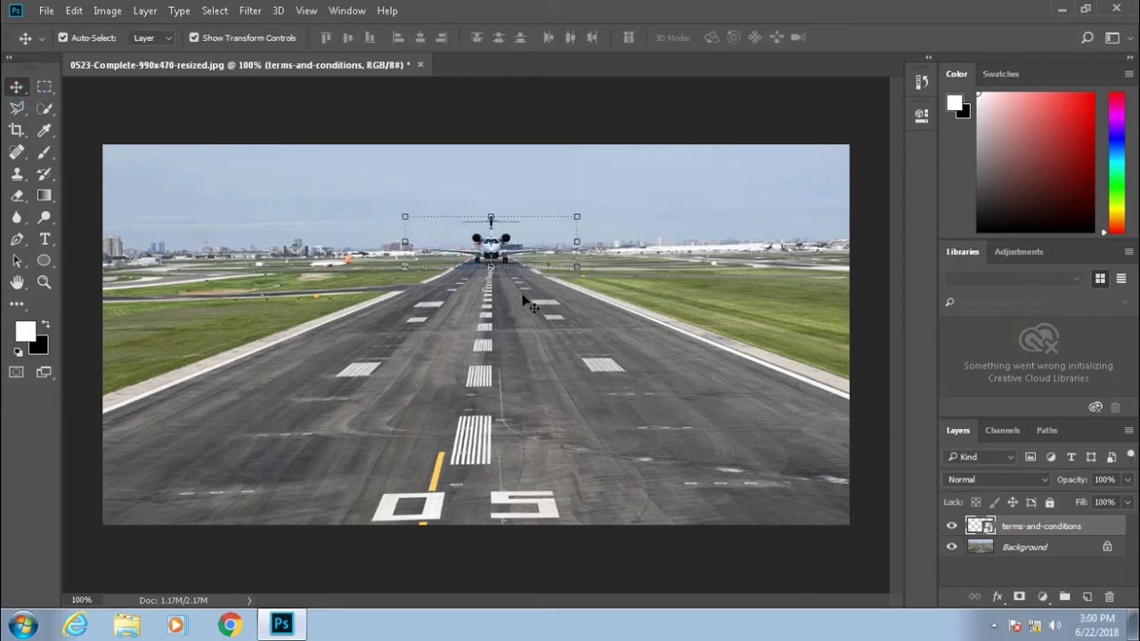
{"action": "left_click", "coordinate": [526, 303]}
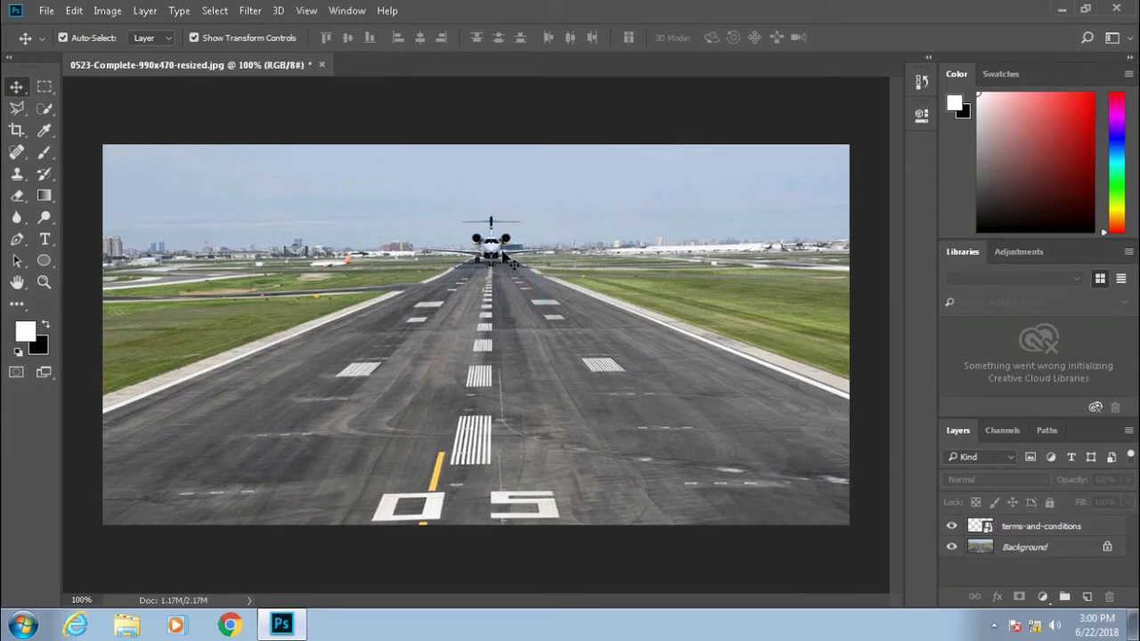
{"action": "left_click", "coordinate": [505, 259]}
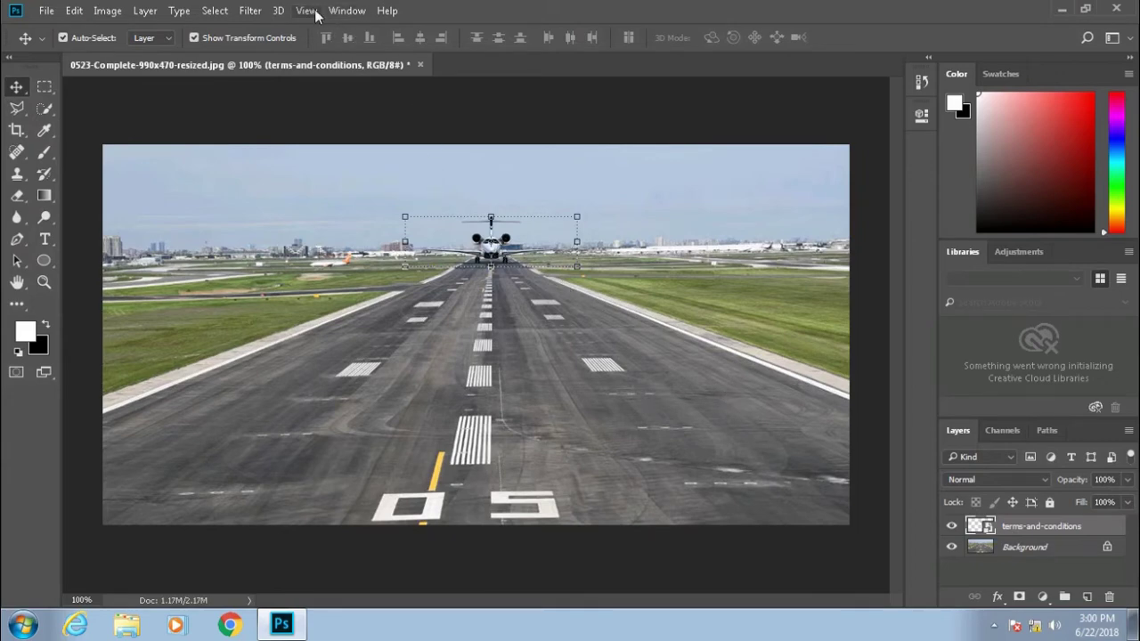
Create a video timeline from Window > Timeline and expand the terms-and-conditions track's properties.
{"action": "left_click", "coordinate": [346, 12]}
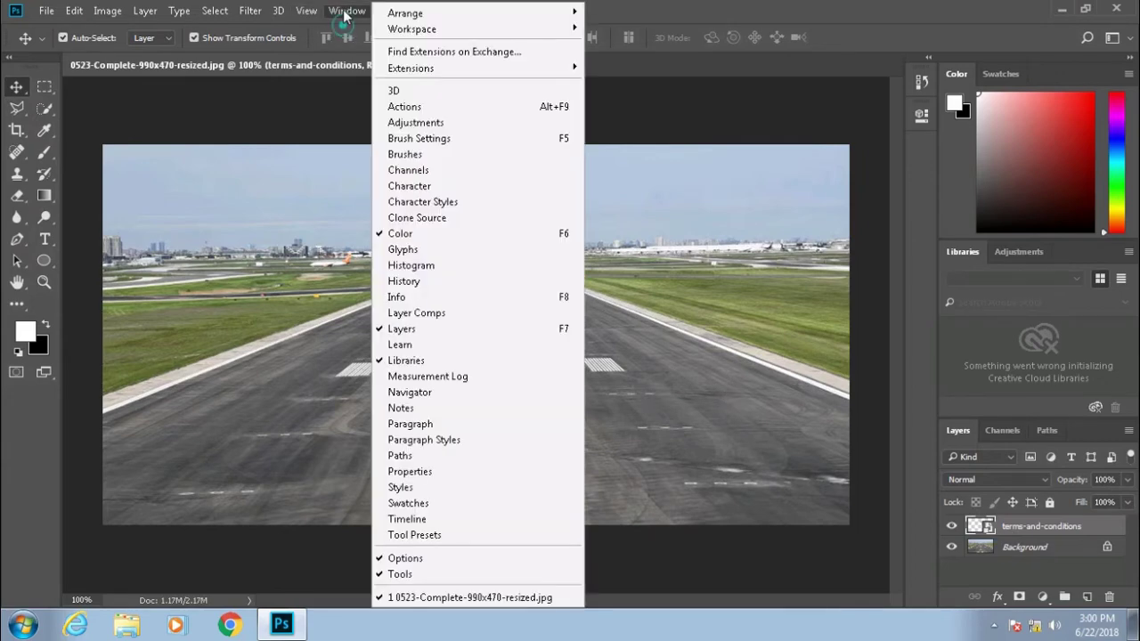
{"action": "left_click", "coordinate": [418, 518]}
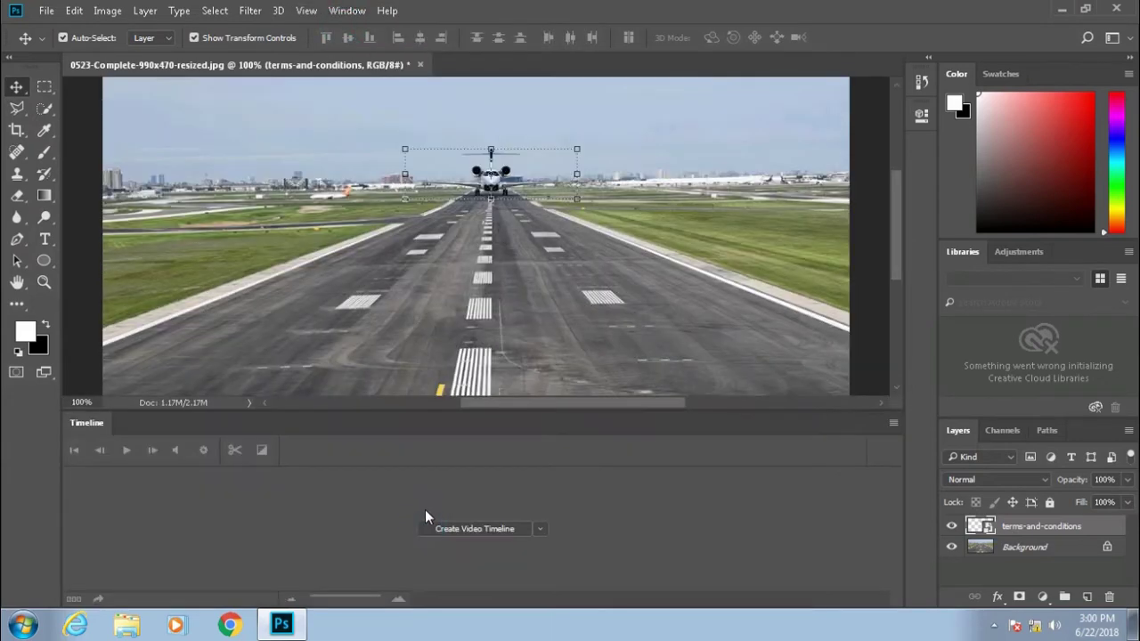
{"action": "left_click", "coordinate": [506, 530]}
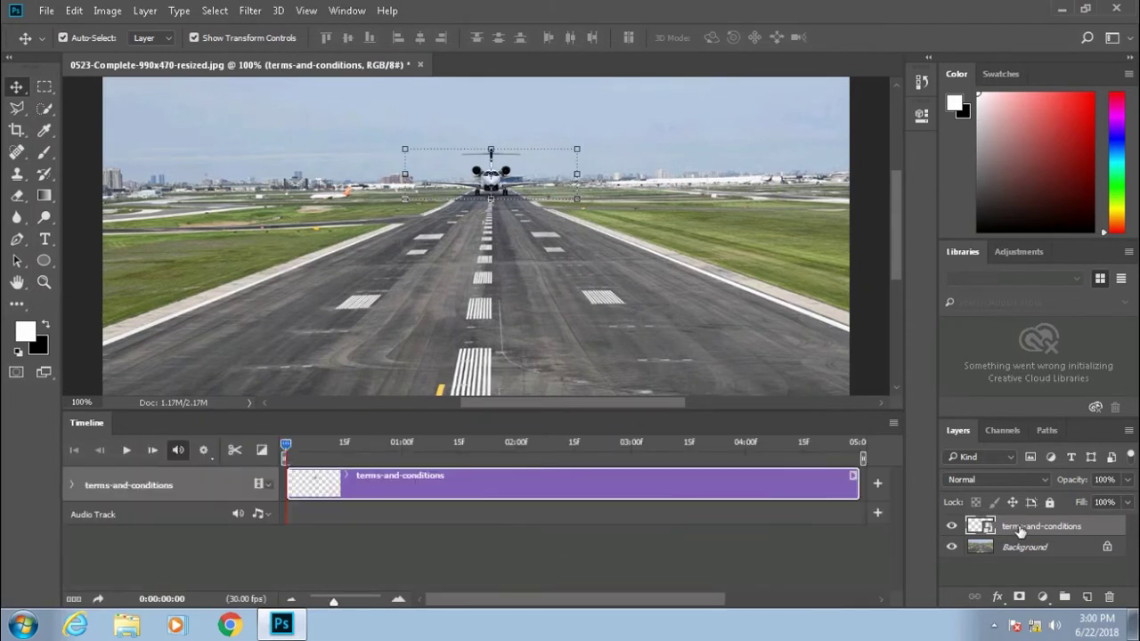
{"action": "left_click", "coordinate": [72, 486]}
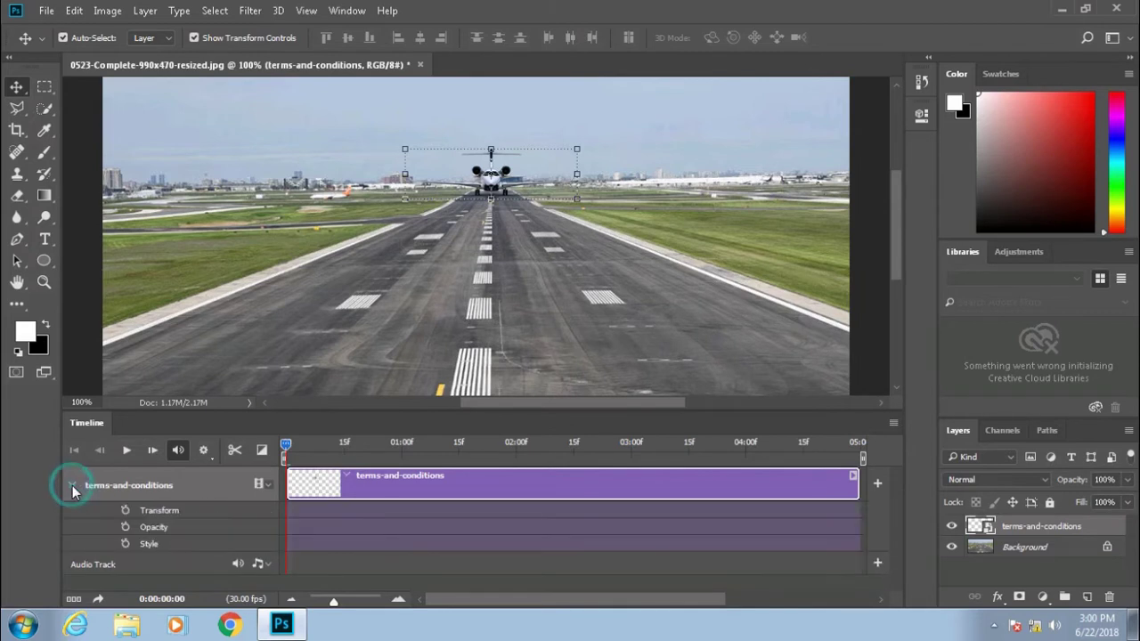
Set a Transform keyframe at 0:00 and stretch the plane clip to end at about 10:00.
{"action": "left_click", "coordinate": [126, 510]}
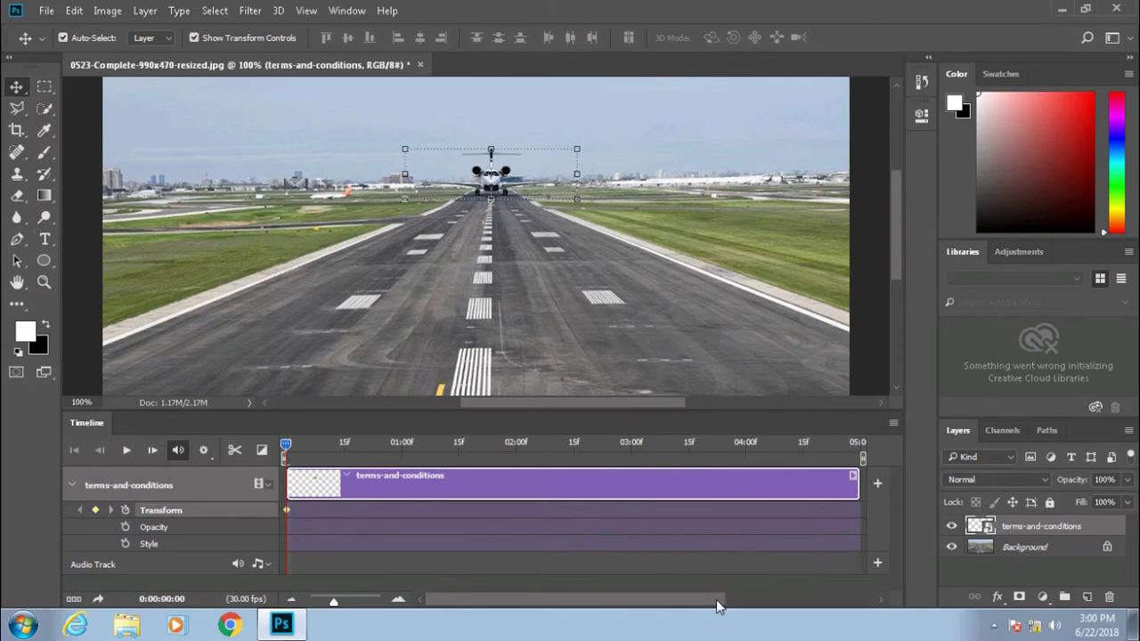
{"action": "left_click_drag", "start_coordinate": [718, 599], "coordinate": [805, 599]}
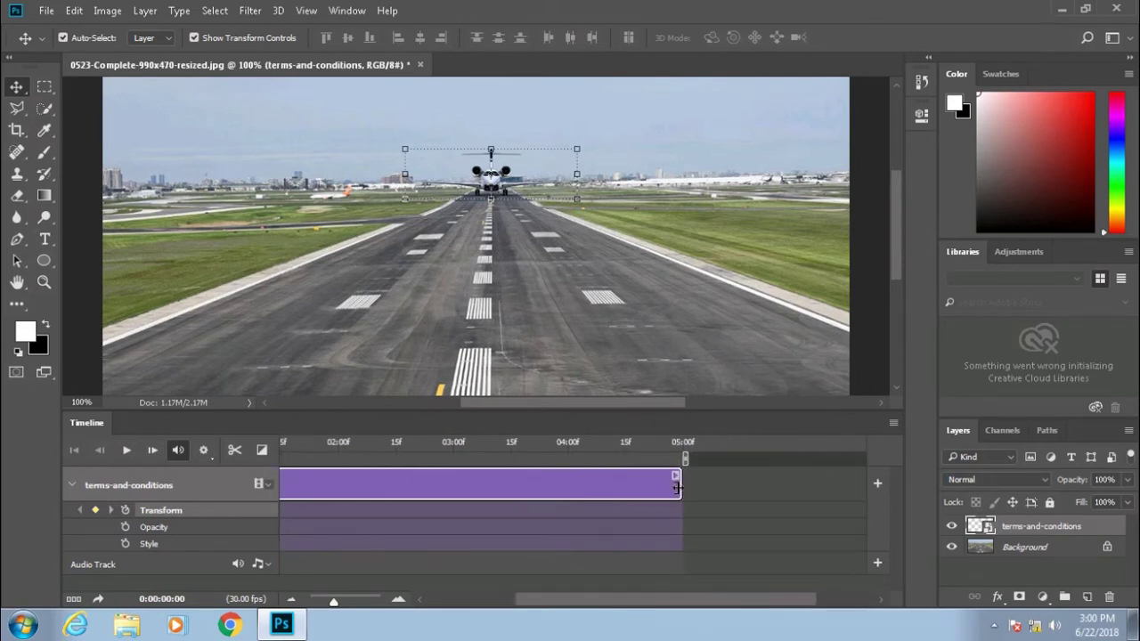
{"action": "left_click_drag", "start_coordinate": [677, 486], "coordinate": [881, 506]}
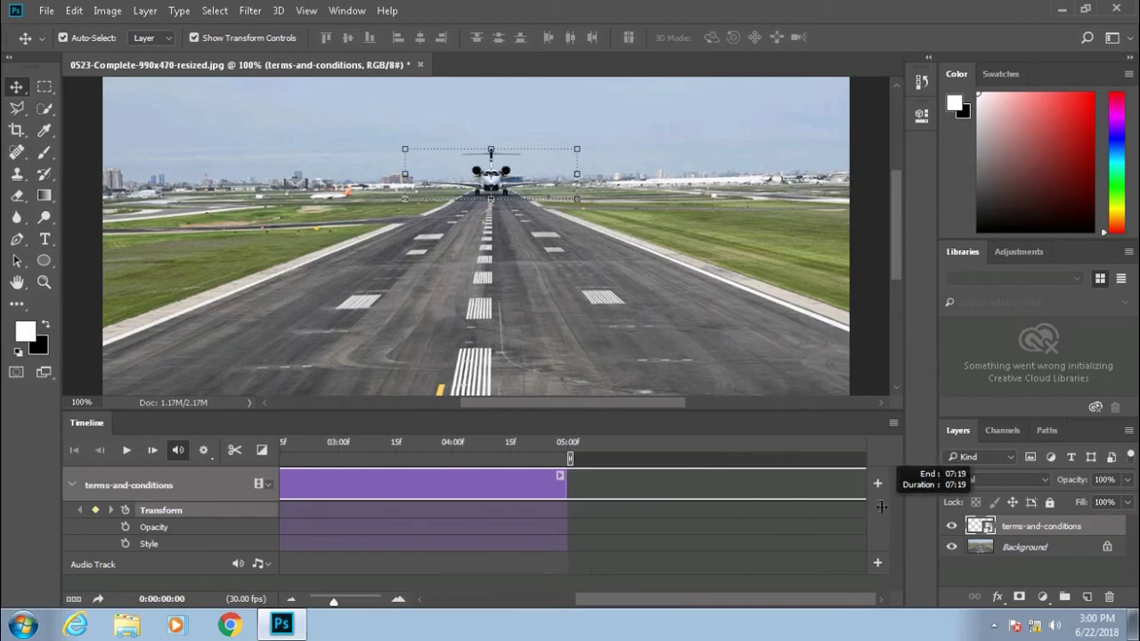
{"action": "left_click_drag", "start_coordinate": [733, 600], "coordinate": [840, 598]}
{"action": "left_click_drag", "start_coordinate": [596, 491], "coordinate": [854, 491]}
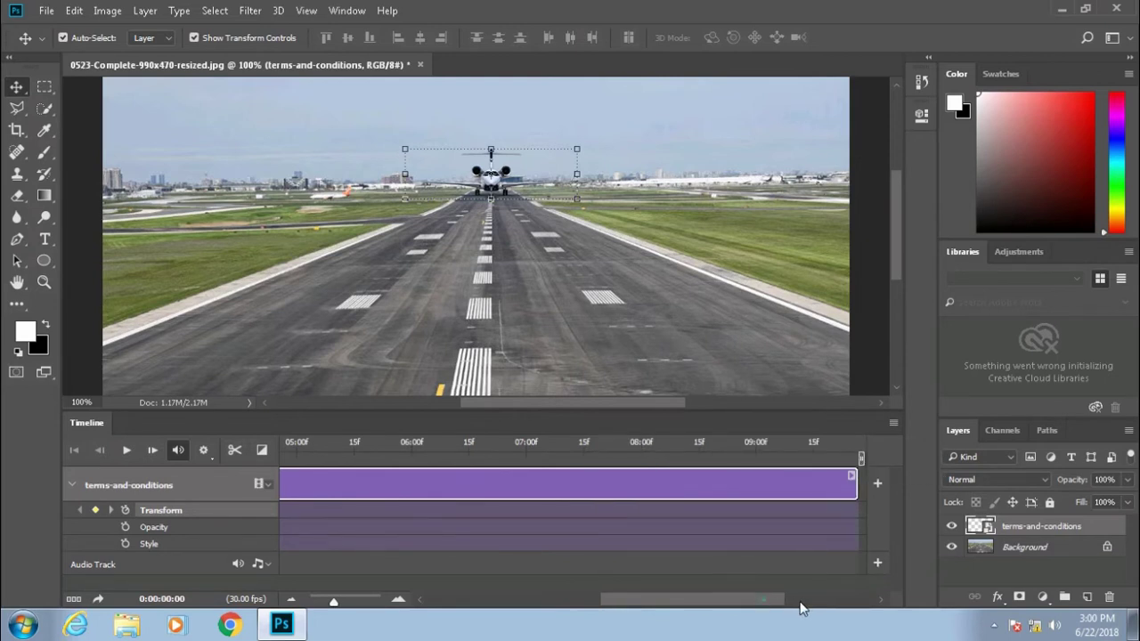
{"action": "left_click_drag", "start_coordinate": [800, 602], "coordinate": [809, 602]}
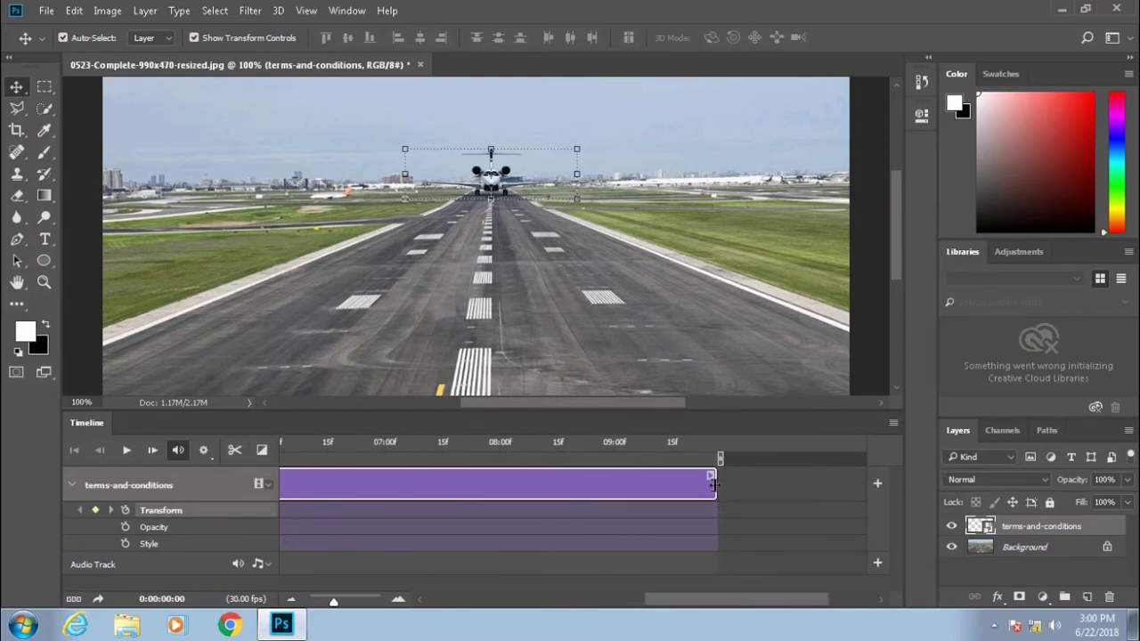
{"action": "mouse_move", "coordinate": [713, 484]}
{"action": "left_mouse_down"}
{"action": "mouse_move", "coordinate": [796, 497]}
{"action": "mouse_move", "coordinate": [729, 488]}
{"action": "left_mouse_up"}
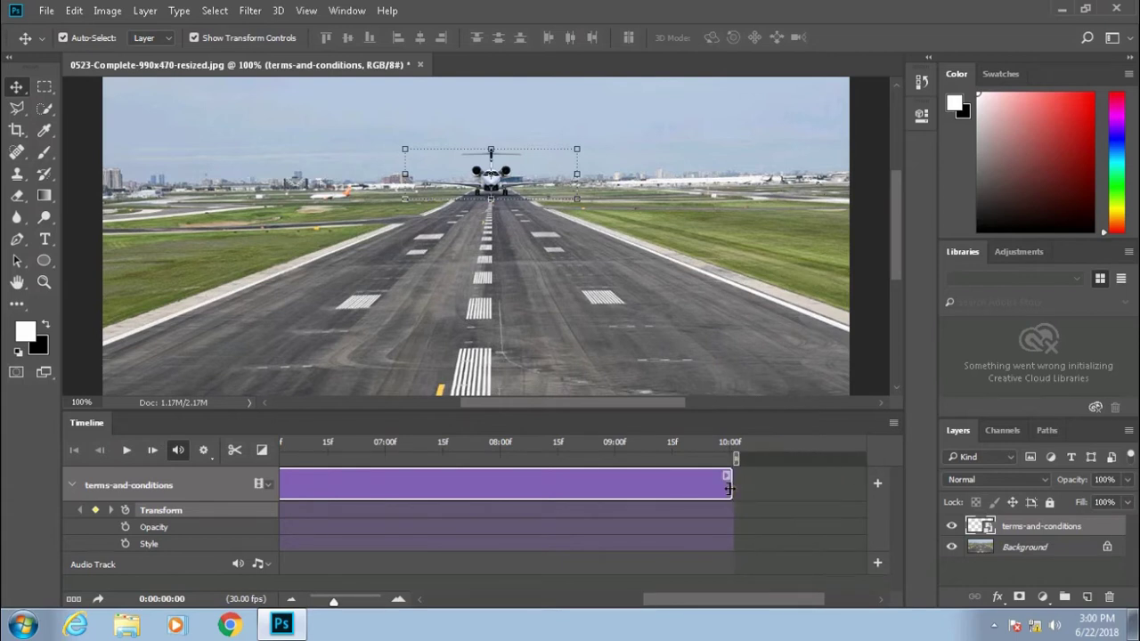
{"action": "left_click_drag", "start_coordinate": [731, 600], "coordinate": [437, 600]}
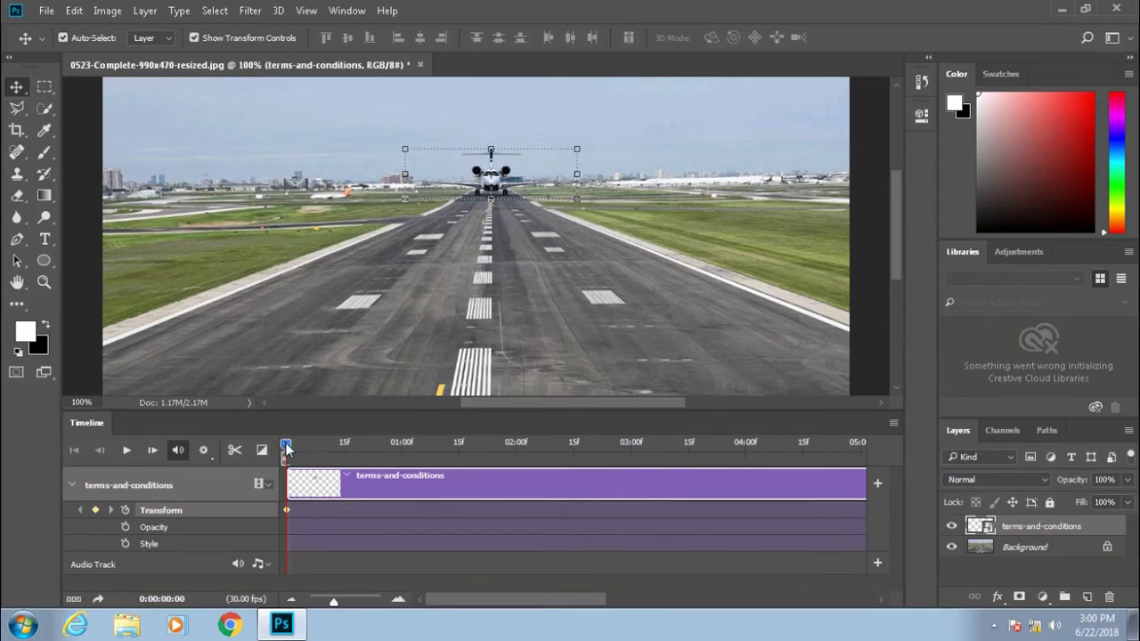
Move the timeline playhead to the 07:00 mark.
{"action": "left_click_drag", "start_coordinate": [286, 445], "coordinate": [689, 445]}
{"action": "left_click_drag", "start_coordinate": [585, 598], "coordinate": [675, 599]}
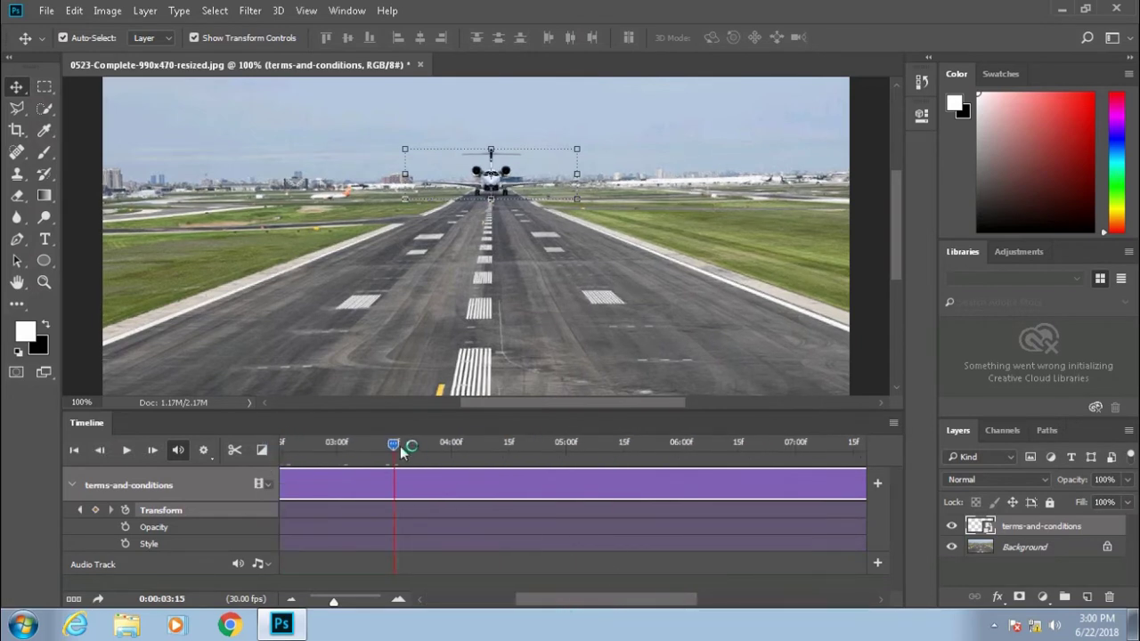
{"action": "left_click_drag", "start_coordinate": [417, 445], "coordinate": [547, 461]}
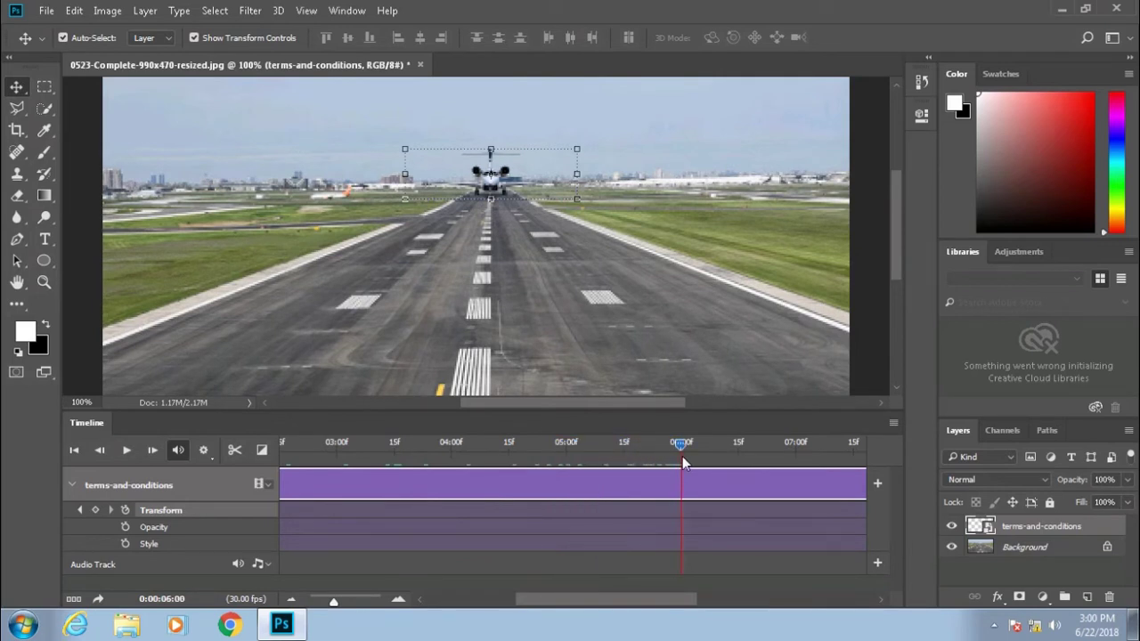
{"action": "left_click_drag", "start_coordinate": [682, 456], "coordinate": [799, 471]}
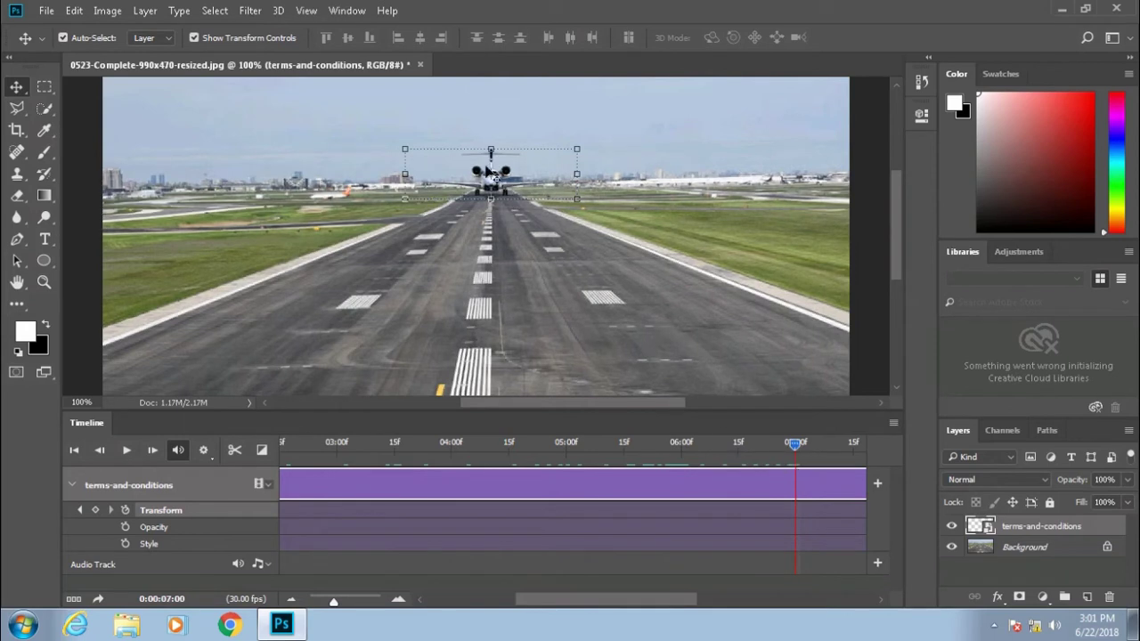
With Free Transform, drag the plane down onto the runway and recentre it.
{"action": "key", "text": "ctrl+t"}
{"action": "left_click_drag", "start_coordinate": [491, 152], "coordinate": [483, 289]}
{"action": "scroll", "coordinate": [488, 287], "scroll_direction": "down", "scroll_amount": 2}
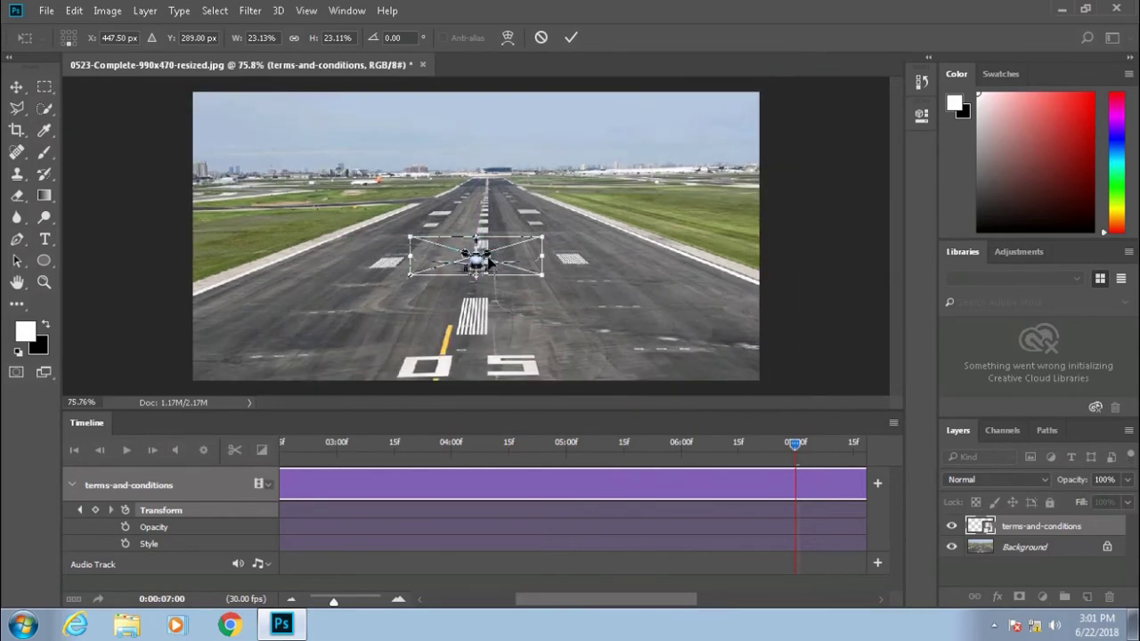
{"action": "left_click_drag", "start_coordinate": [488, 258], "coordinate": [478, 310]}
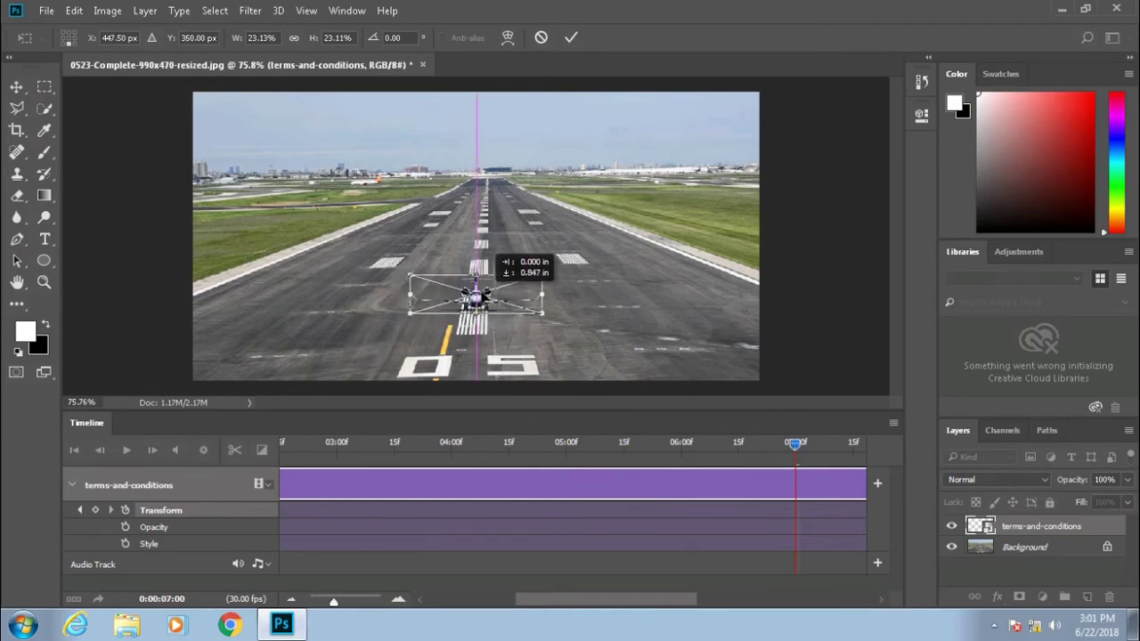
{"action": "mouse_move", "coordinate": [490, 313]}
{"action": "left_mouse_down"}
{"action": "mouse_move", "coordinate": [504, 301]}
{"action": "mouse_move", "coordinate": [633, 338]}
{"action": "left_mouse_up"}
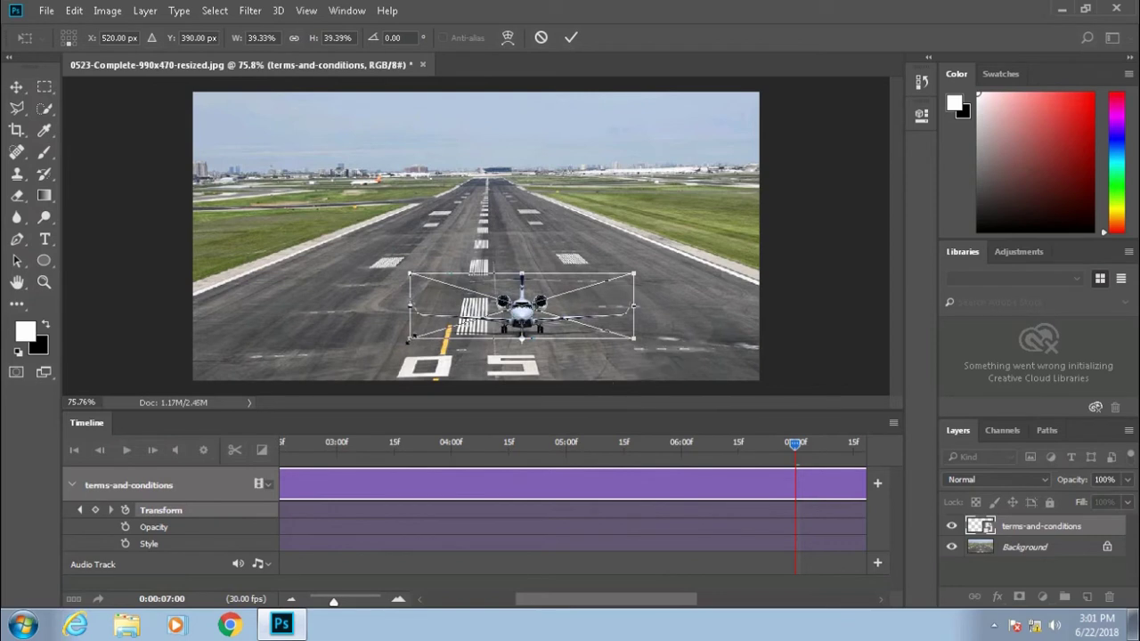
Enlarge the plane to about 92% in the runway foreground and commit the keyframe.
{"action": "left_click_drag", "start_coordinate": [409, 339], "coordinate": [280, 377]}
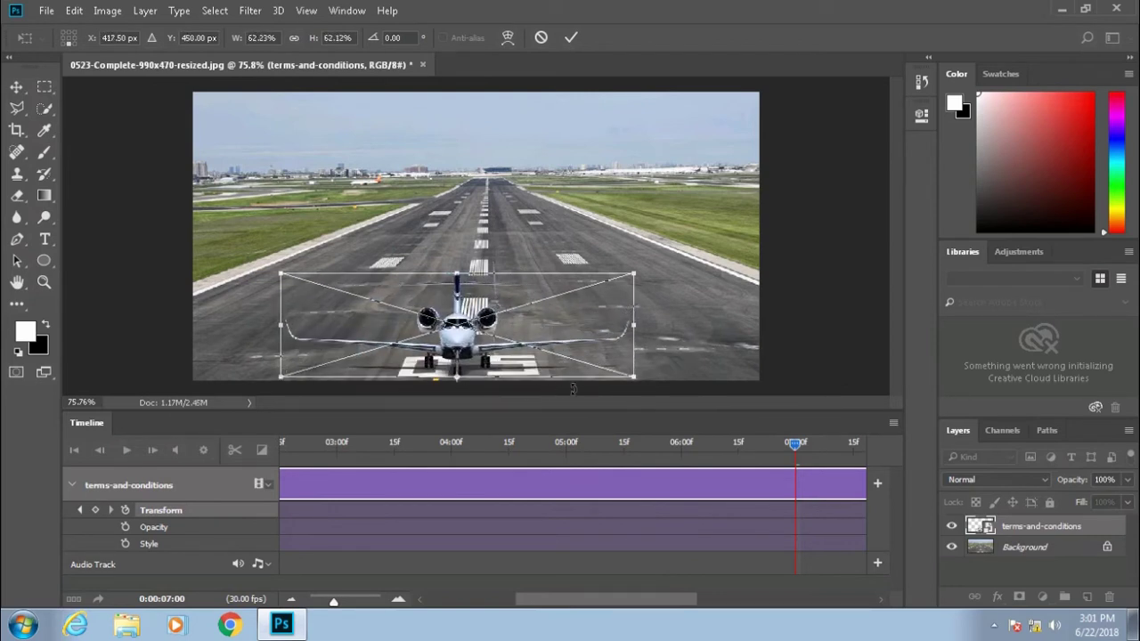
{"action": "left_click_drag", "start_coordinate": [636, 377], "coordinate": [683, 390]}
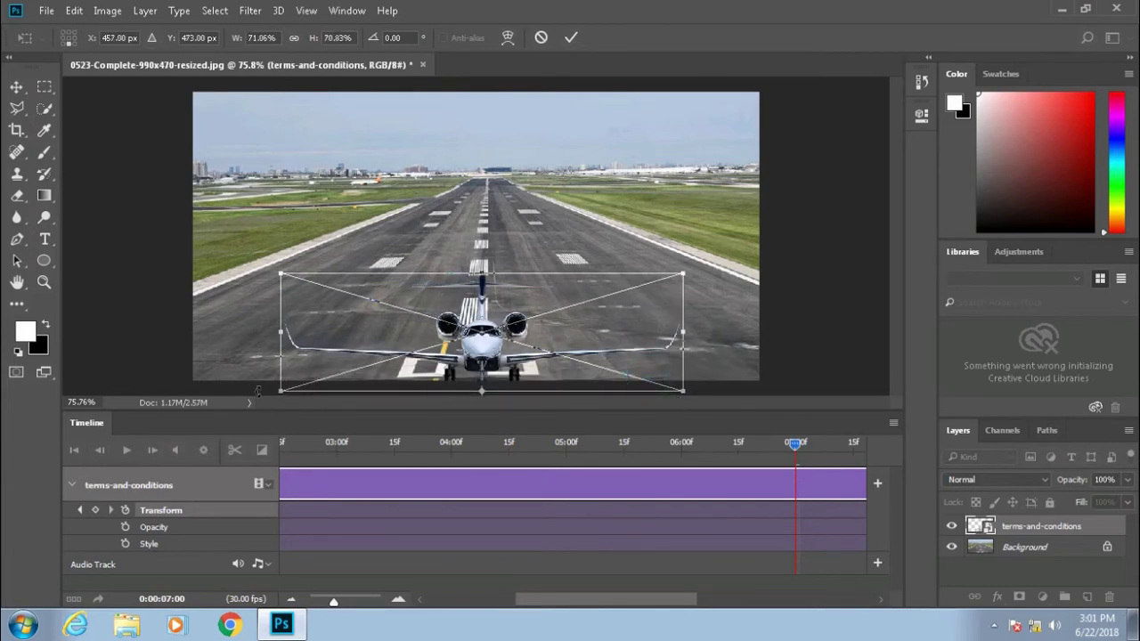
{"action": "left_click_drag", "start_coordinate": [281, 390], "coordinate": [262, 395]}
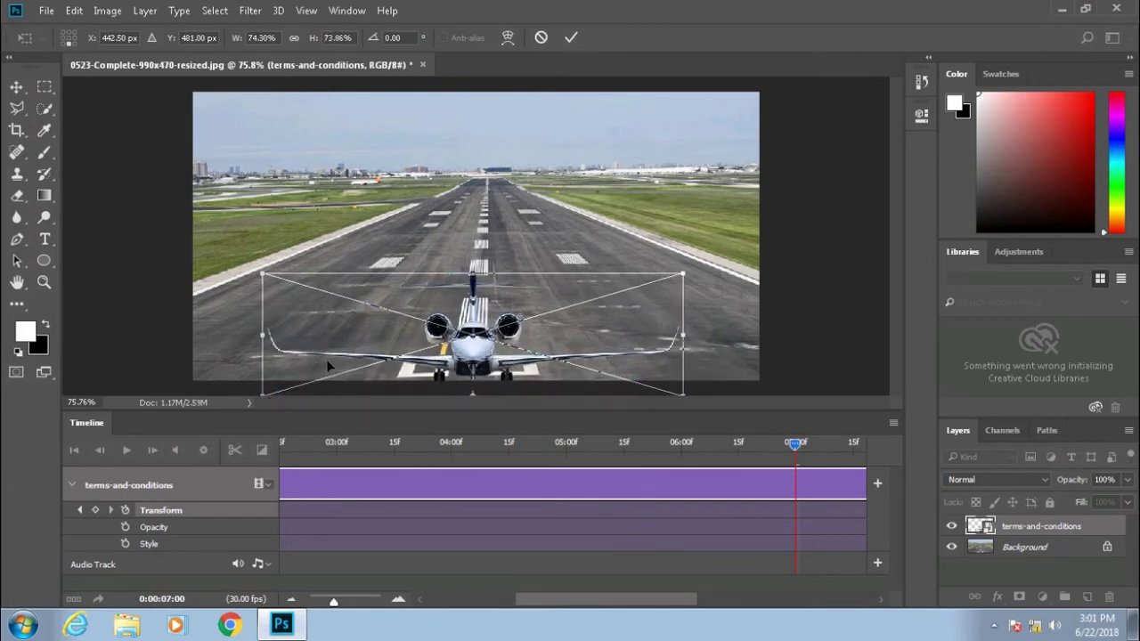
{"action": "key", "text": "Up"}
{"action": "key", "text": "Up"}
{"action": "key", "text": "Up"}
{"action": "key", "text": "Up"}
{"action": "key", "text": "Up"}
{"action": "key", "text": "Up"}
{"action": "key", "text": "Up"}
{"action": "key", "text": "Up"}
{"action": "key", "text": "Up"}
{"action": "key", "text": "Up"}
{"action": "key", "text": "Up"}
{"action": "key", "text": "Up"}
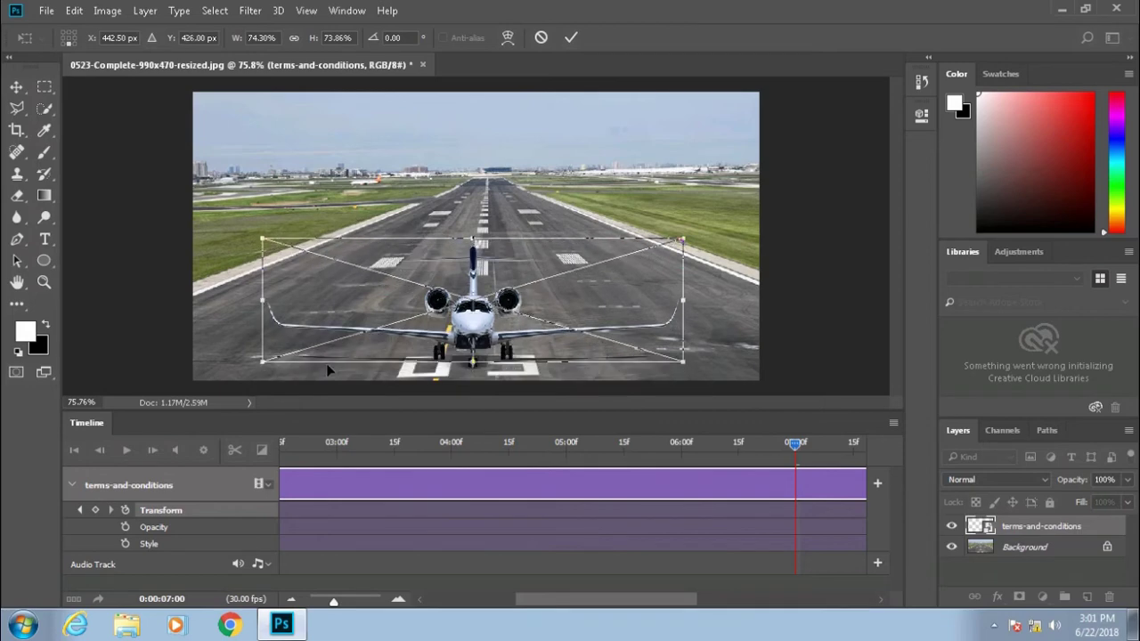
{"action": "key", "text": "Up"}
{"action": "key", "text": "Up"}
{"action": "key", "text": "Up"}
{"action": "key", "text": "Up"}
{"action": "key", "text": "Up"}
{"action": "key", "text": "Up"}
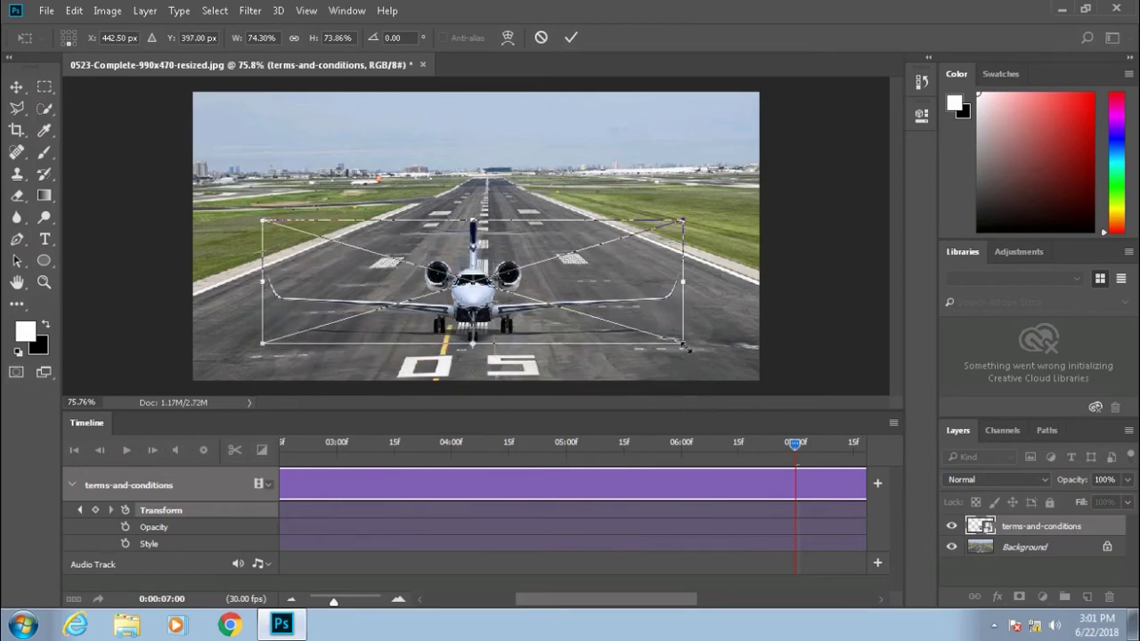
{"action": "left_click_drag", "start_coordinate": [686, 347], "coordinate": [741, 360]}
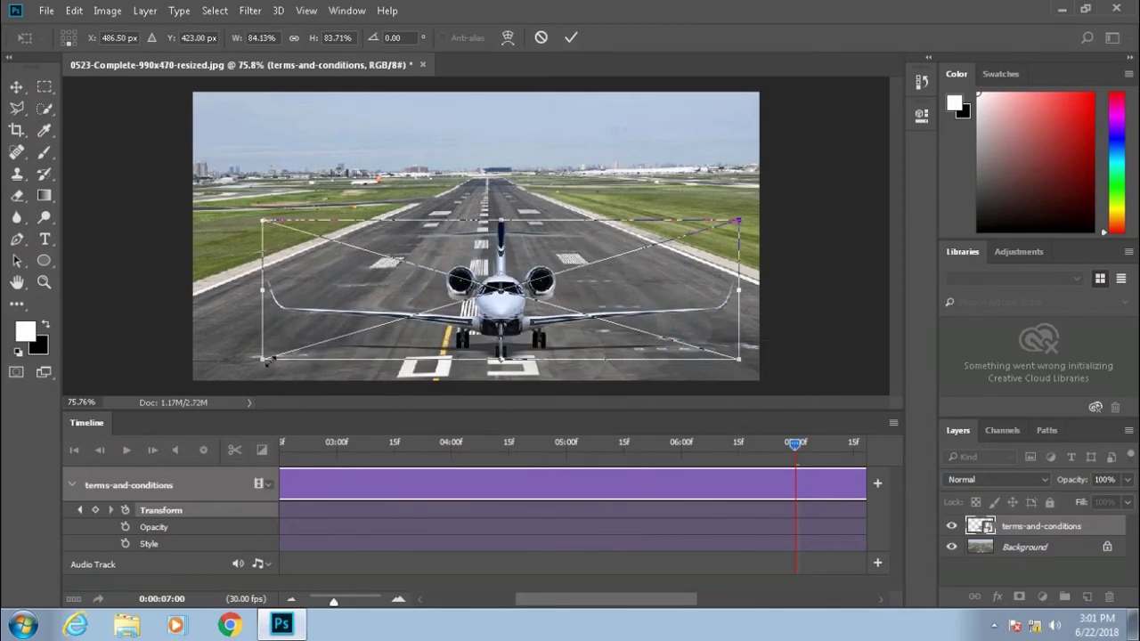
{"action": "left_click_drag", "start_coordinate": [258, 360], "coordinate": [204, 377]}
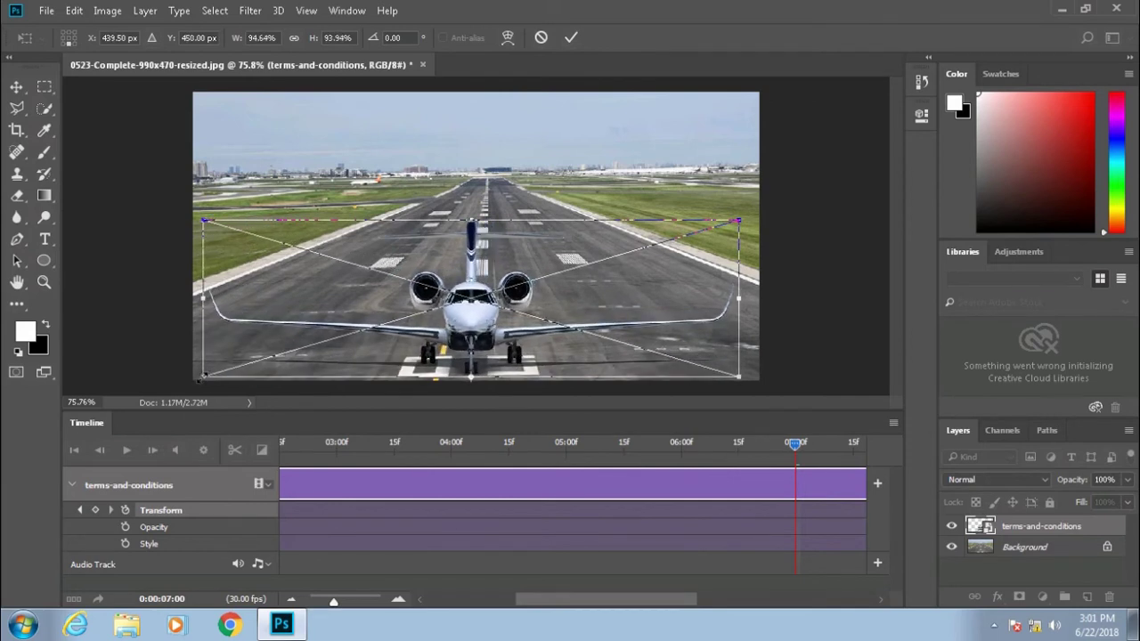
{"action": "left_click_drag", "start_coordinate": [204, 377], "coordinate": [215, 370]}
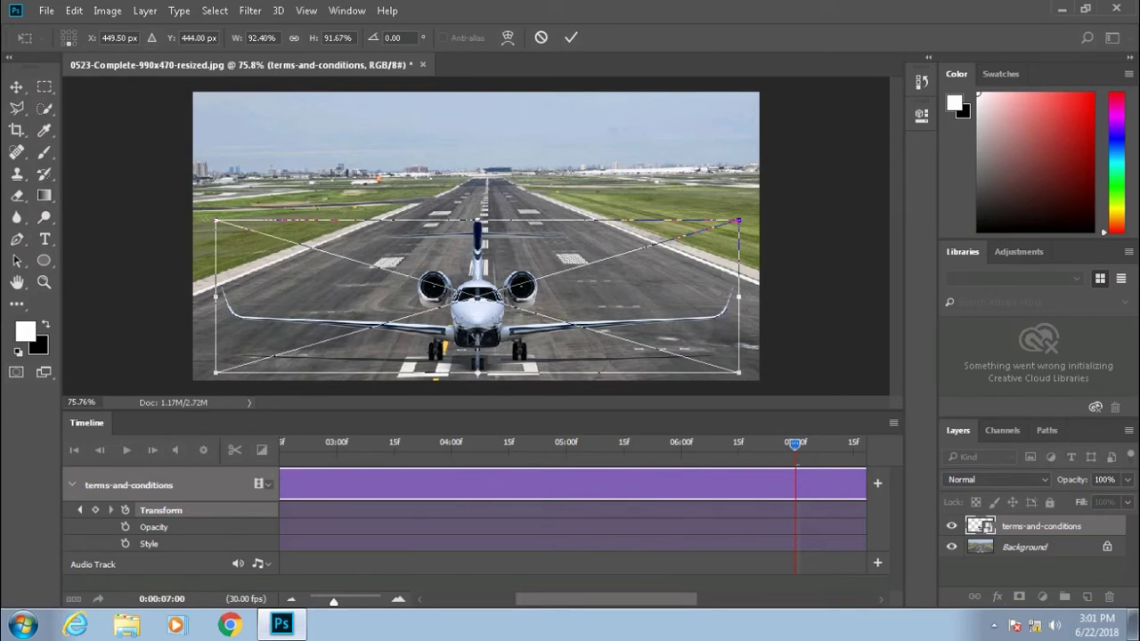
{"action": "key", "text": "Left"}
{"action": "key", "text": "Left"}
{"action": "key", "text": "Left"}
{"action": "key", "text": "Right"}
{"action": "key", "text": "Right"}
{"action": "key", "text": "Right"}
{"action": "key", "text": "Return"}
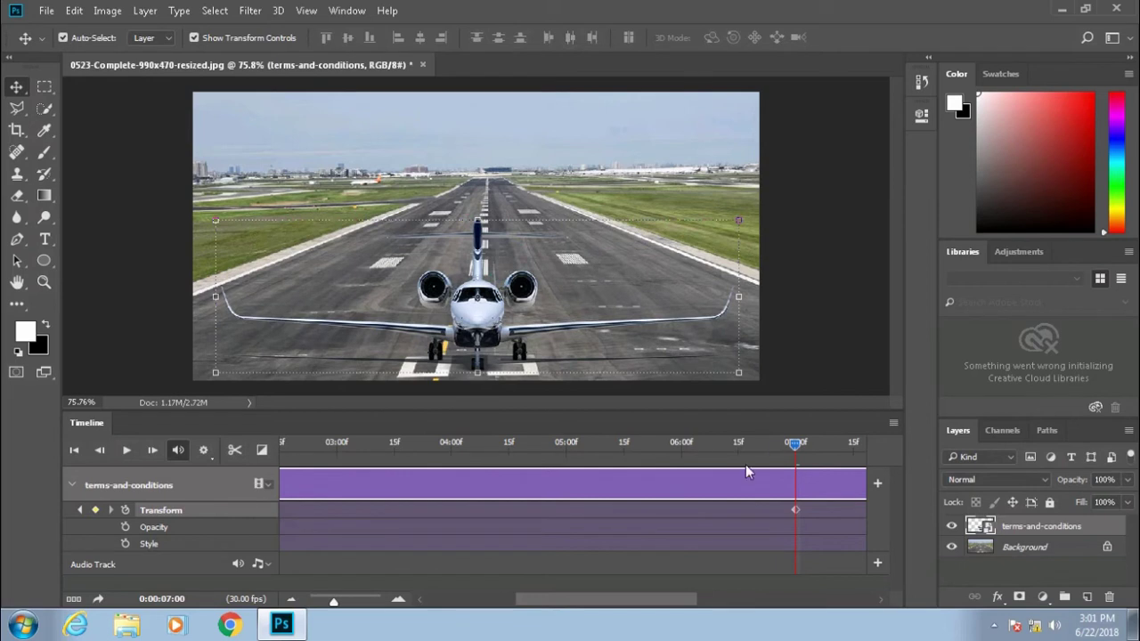
Play the plane-approach animation preview, stop it, and return the playhead to the first frame.
{"action": "mouse_move", "coordinate": [794, 442]}
{"action": "left_mouse_down"}
{"action": "mouse_move", "coordinate": [678, 455]}
{"action": "mouse_move", "coordinate": [545, 492]}
{"action": "mouse_move", "coordinate": [256, 508]}
{"action": "left_mouse_up"}
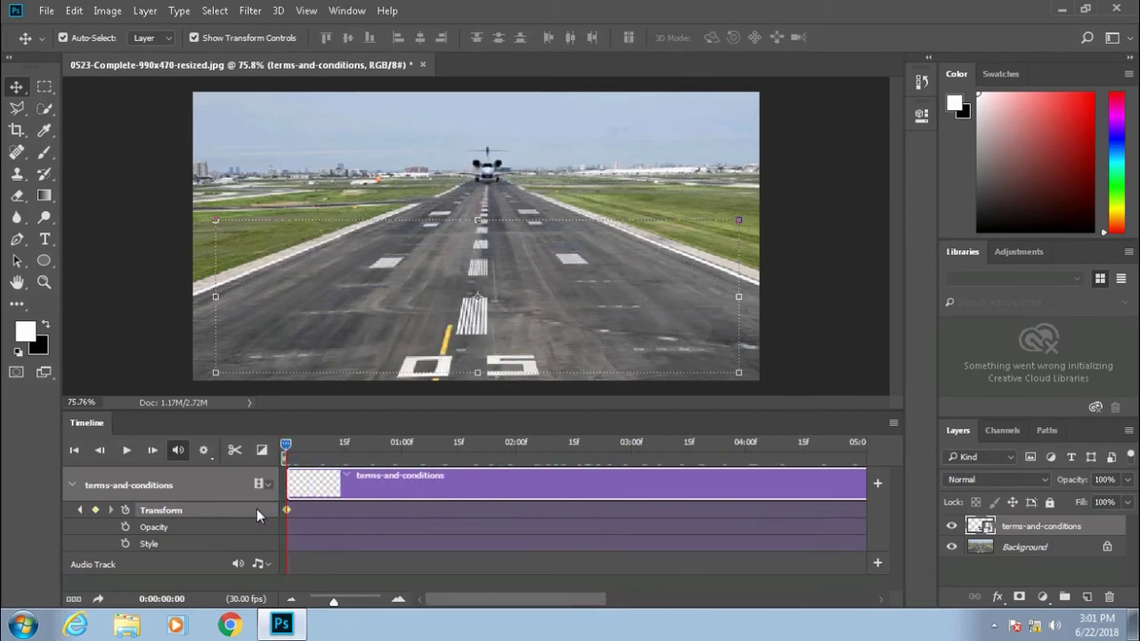
{"action": "left_click", "coordinate": [126, 451]}
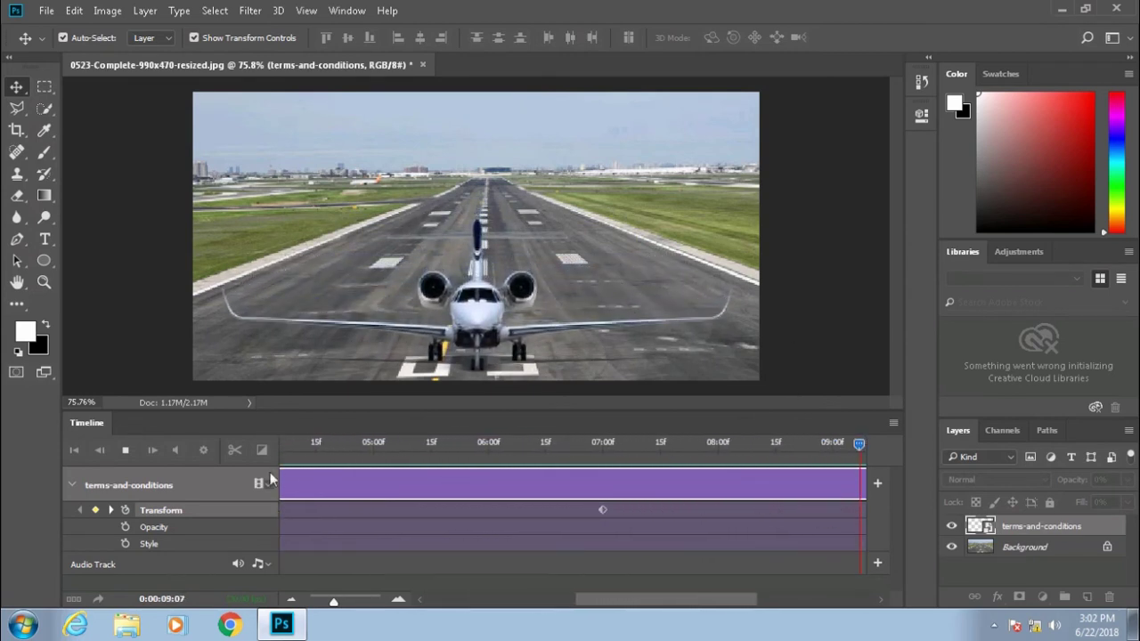
{"action": "left_click", "coordinate": [125, 451]}
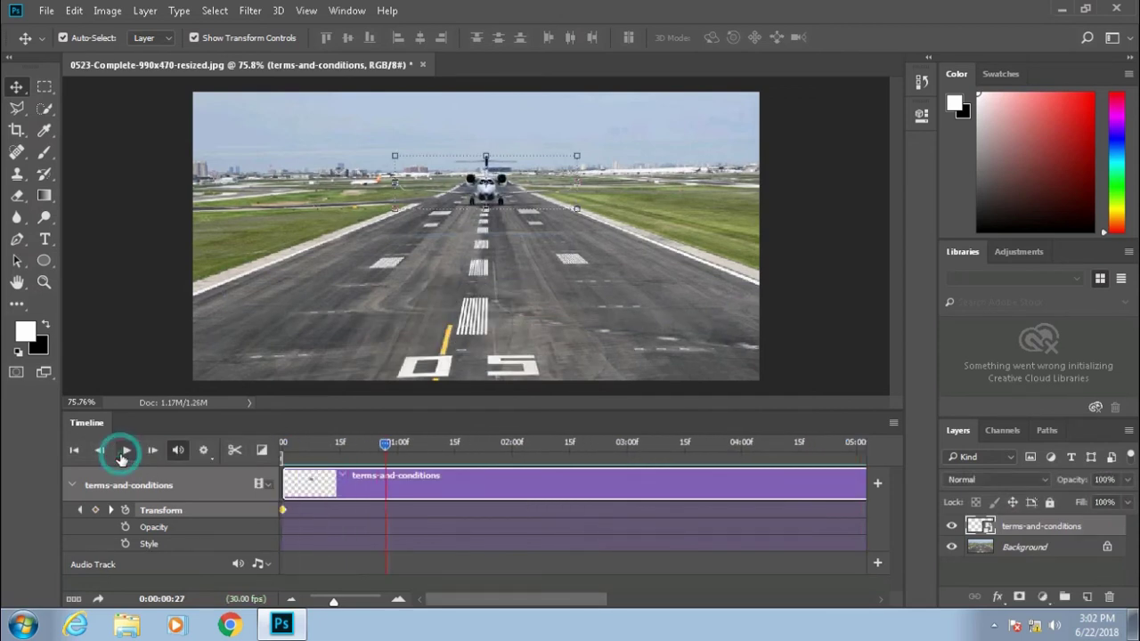
{"action": "left_click_drag", "start_coordinate": [388, 456], "coordinate": [285, 449]}
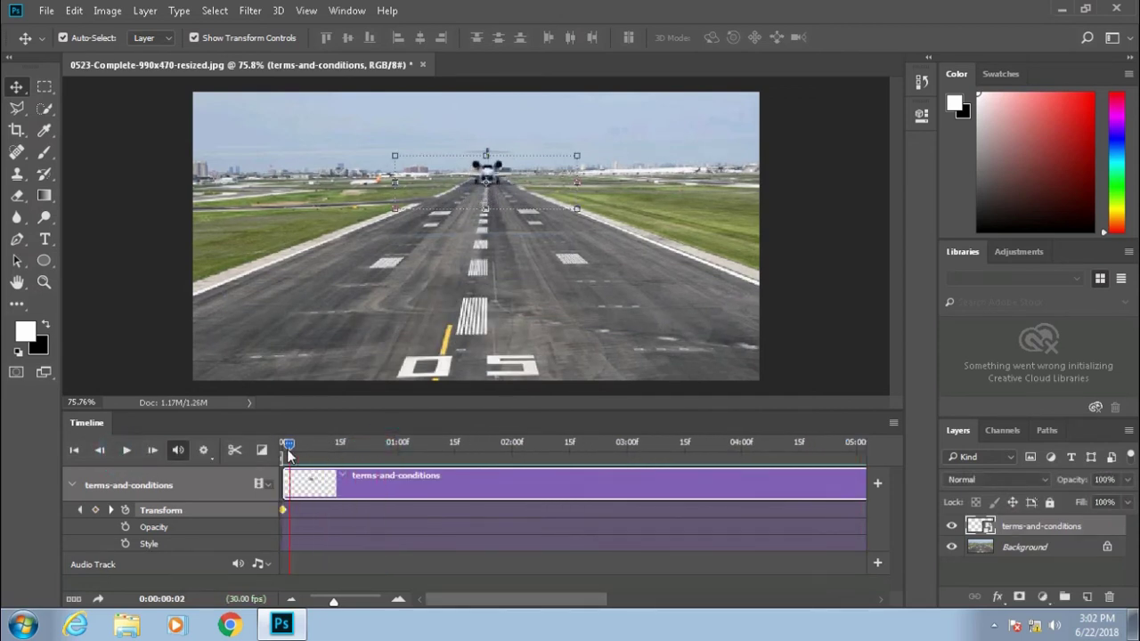
{"action": "left_click", "coordinate": [46, 10]}
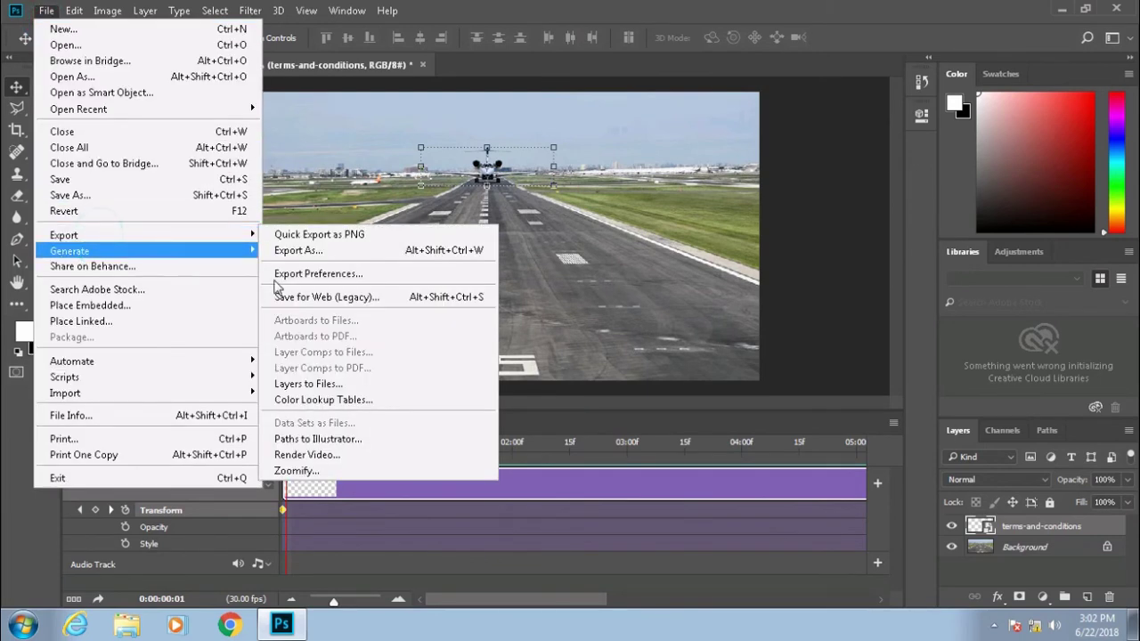
{"action": "mouse_move", "coordinate": [64, 235]}
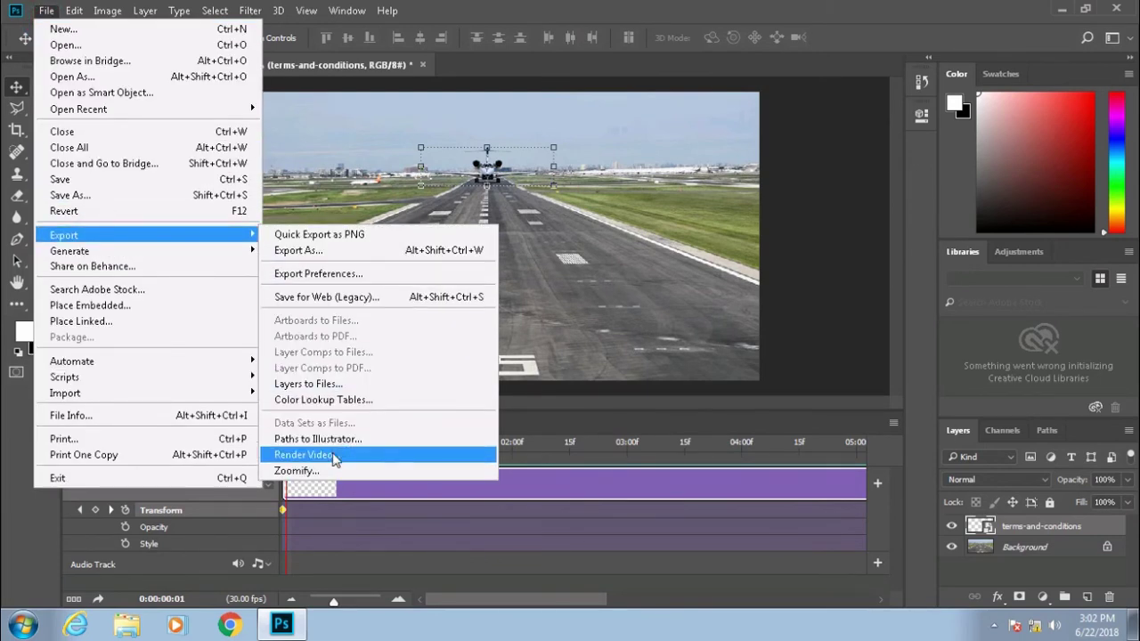
Render the animation to the Desktop as an H.264 High Quality MP4 at 895x456, 30 fps.
{"action": "left_click", "coordinate": [334, 456]}
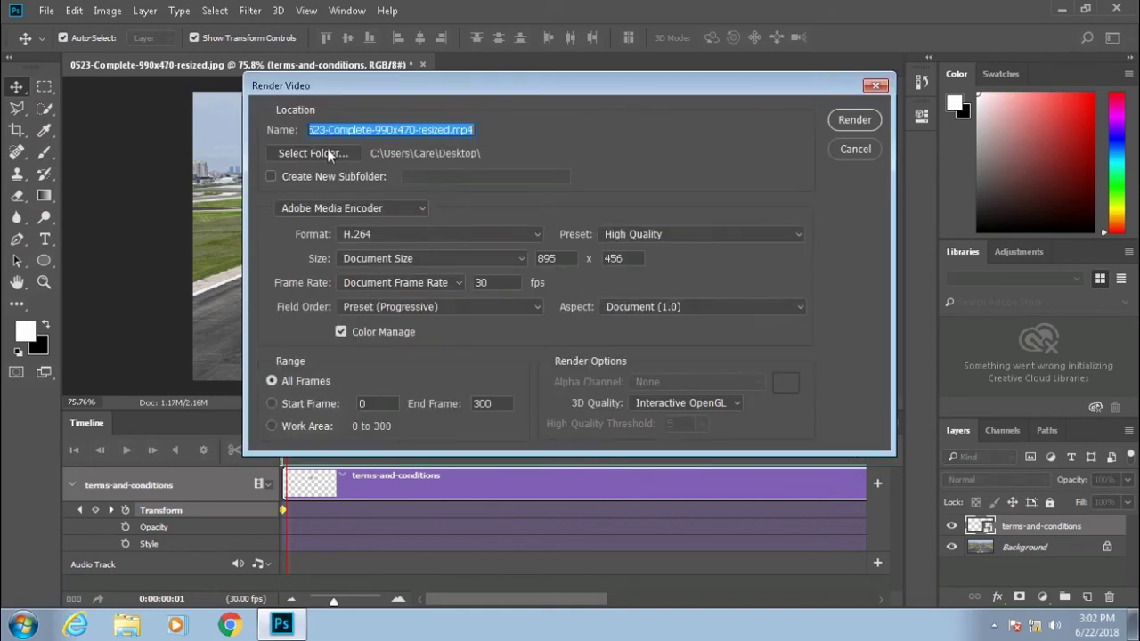
{"action": "left_click", "coordinate": [313, 153]}
{"action": "left_click", "coordinate": [489, 251]}
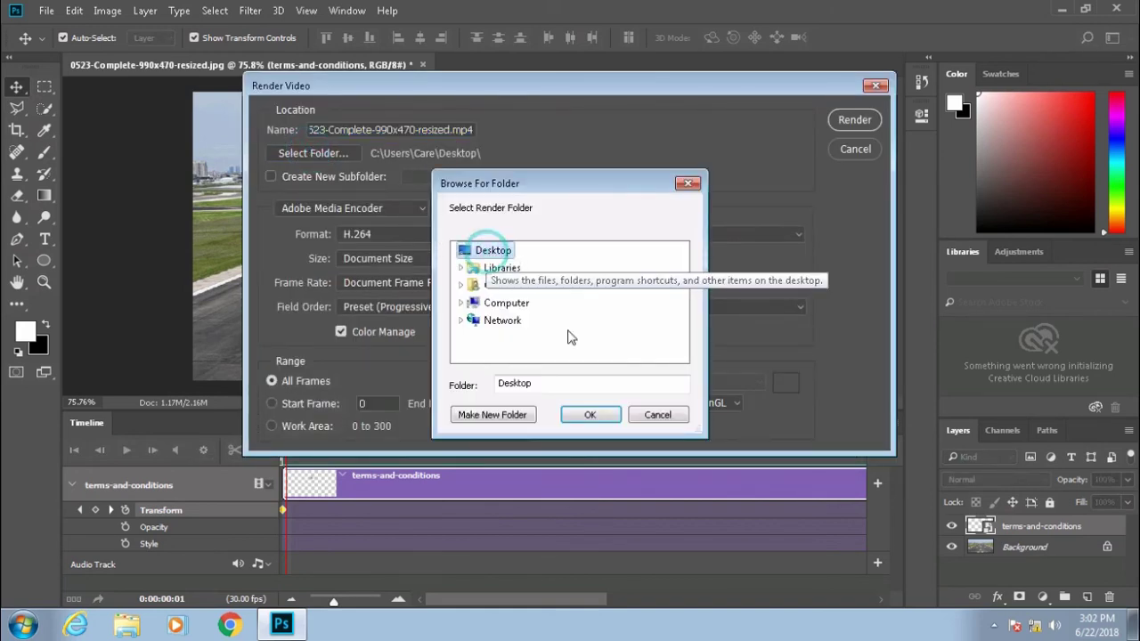
{"action": "left_click", "coordinate": [591, 416]}
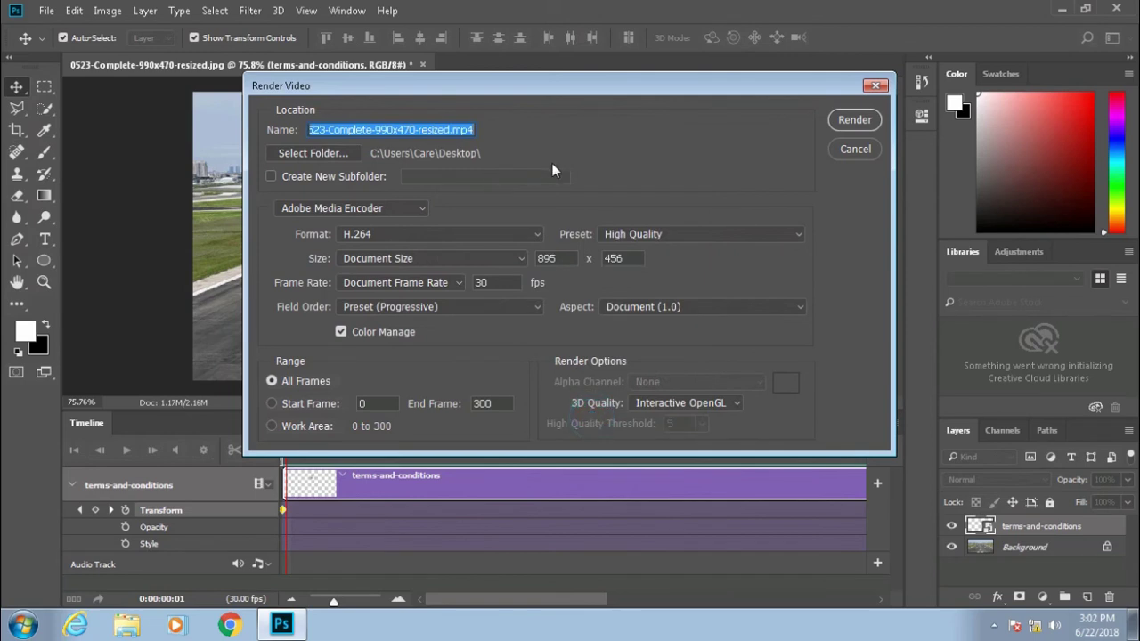
{"action": "left_click", "coordinate": [847, 116]}
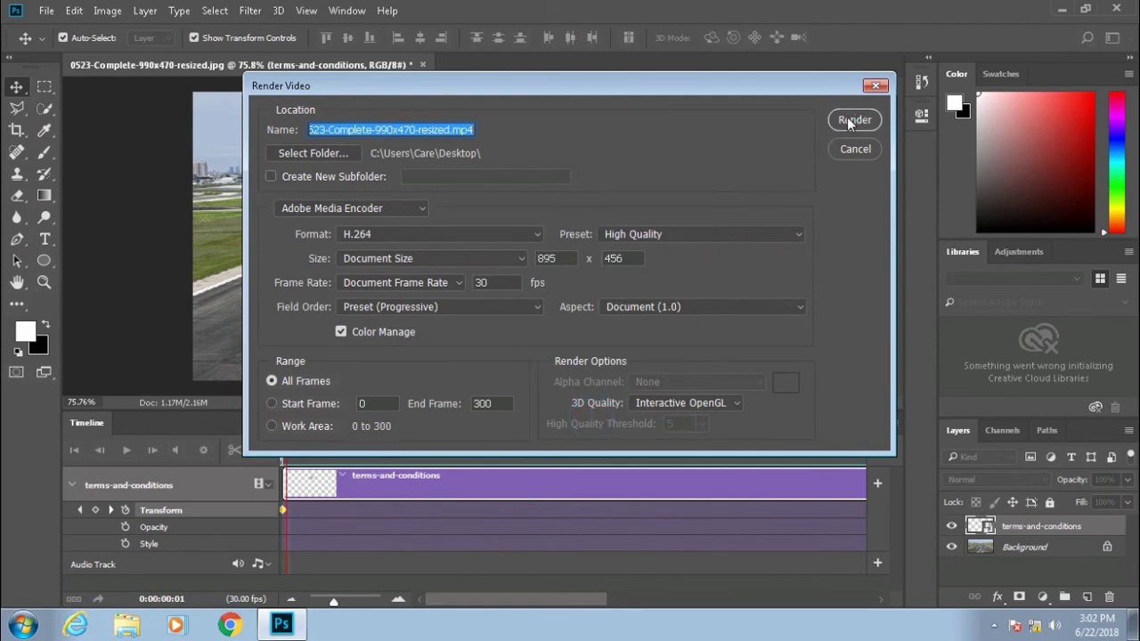